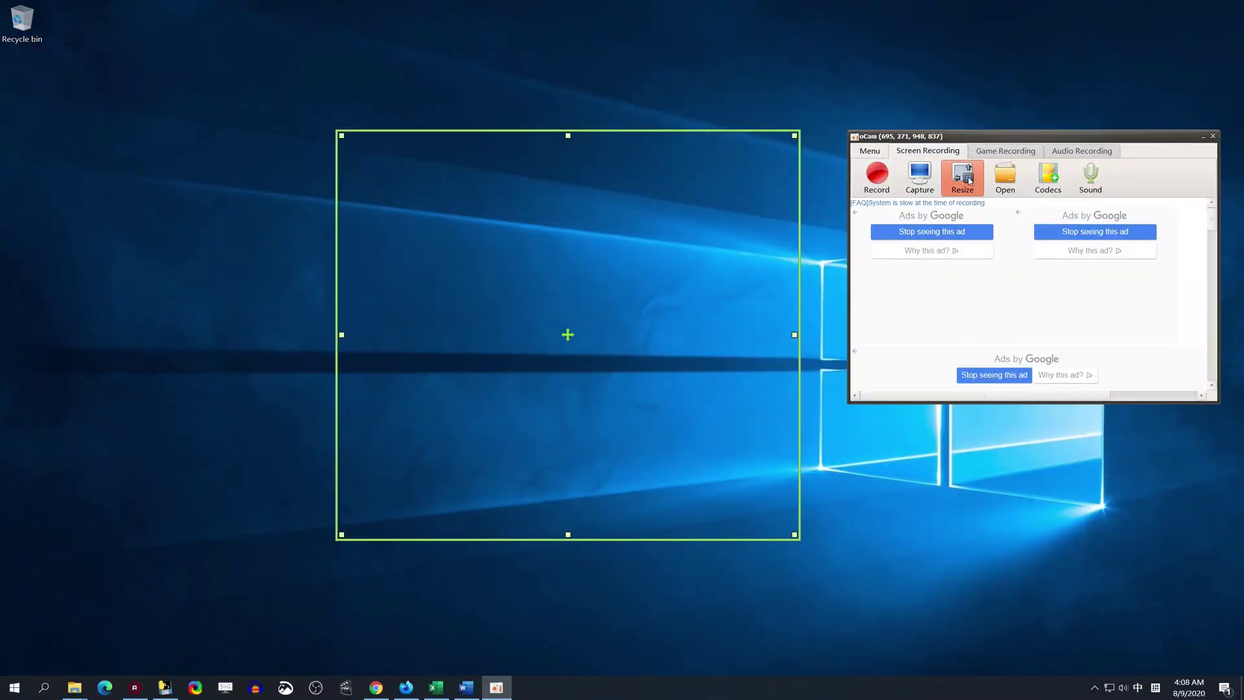
Step: Show the Resize menu's list of recording-area sizes
{"action": "left_click", "coordinate": [968, 179]}
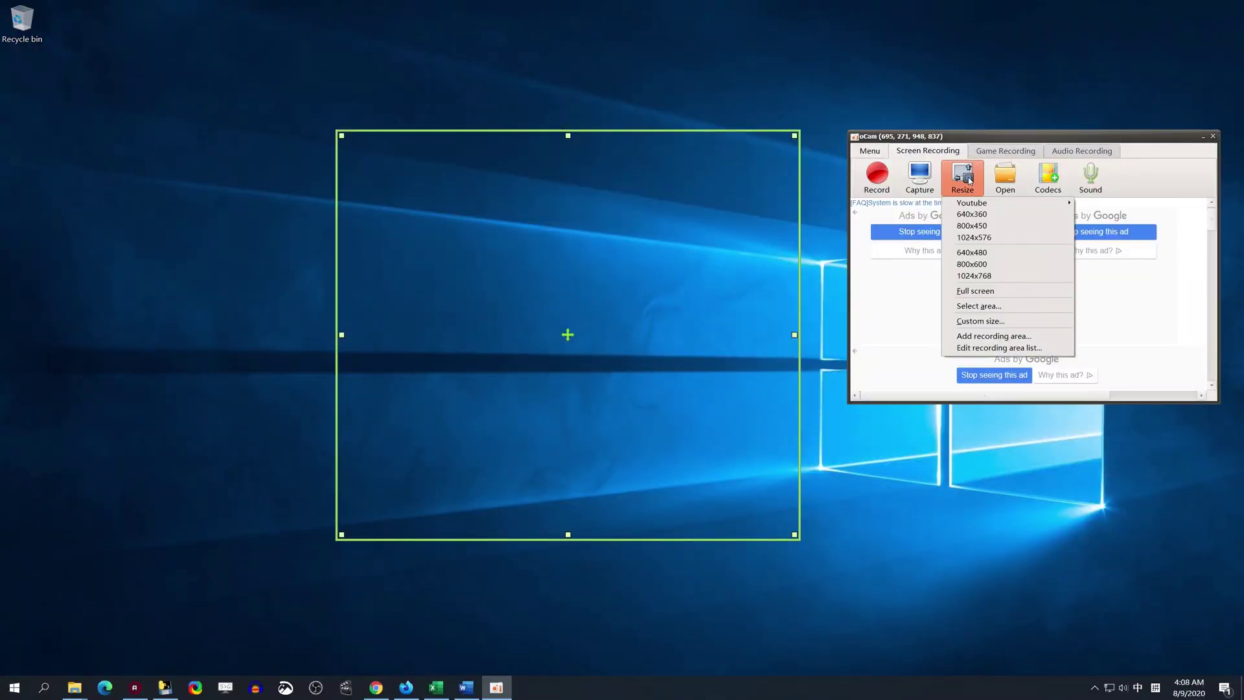
Step: Record a full-screen test clip, open the saved mp4, then narrow the frame to 1071 × 450
{"action": "left_click", "coordinate": [950, 291]}
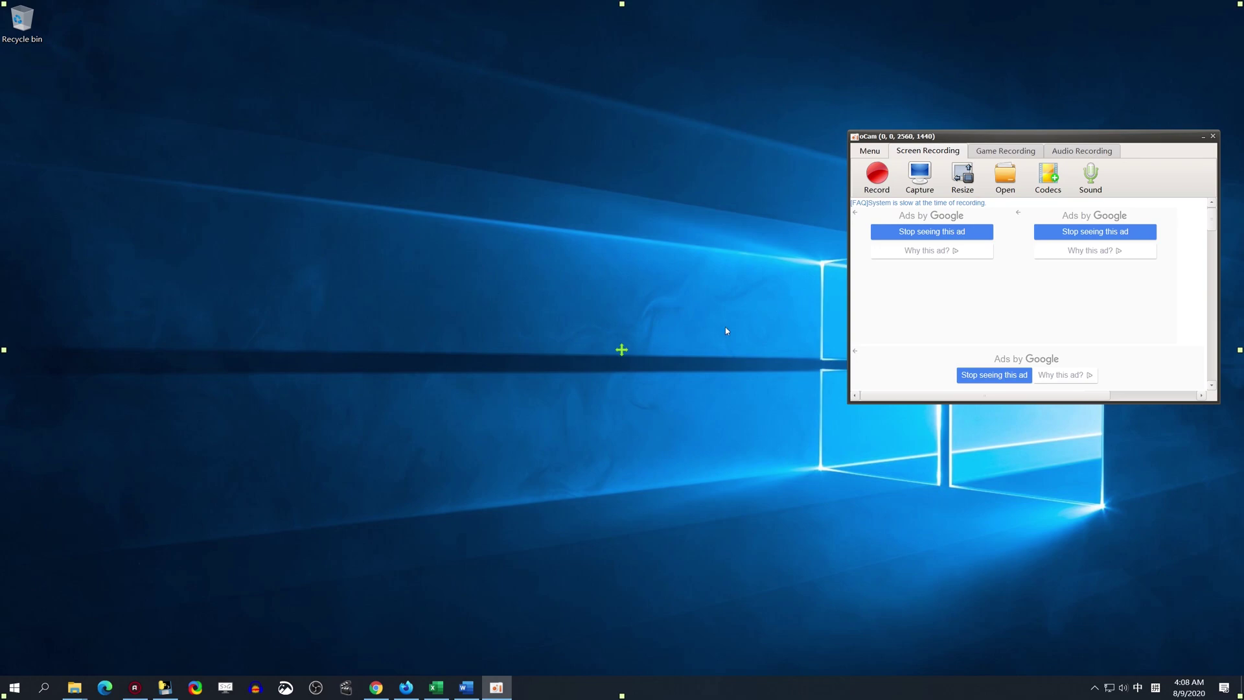
{"action": "left_click", "coordinate": [874, 181]}
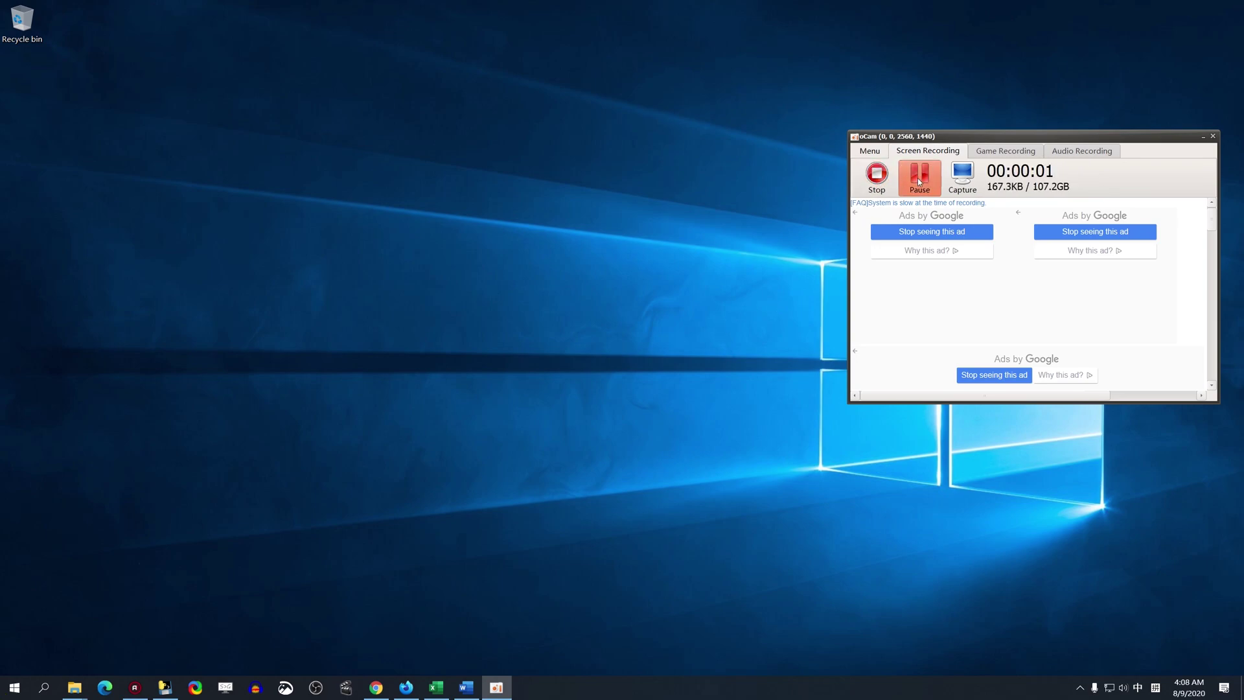
{"action": "left_click", "coordinate": [882, 181]}
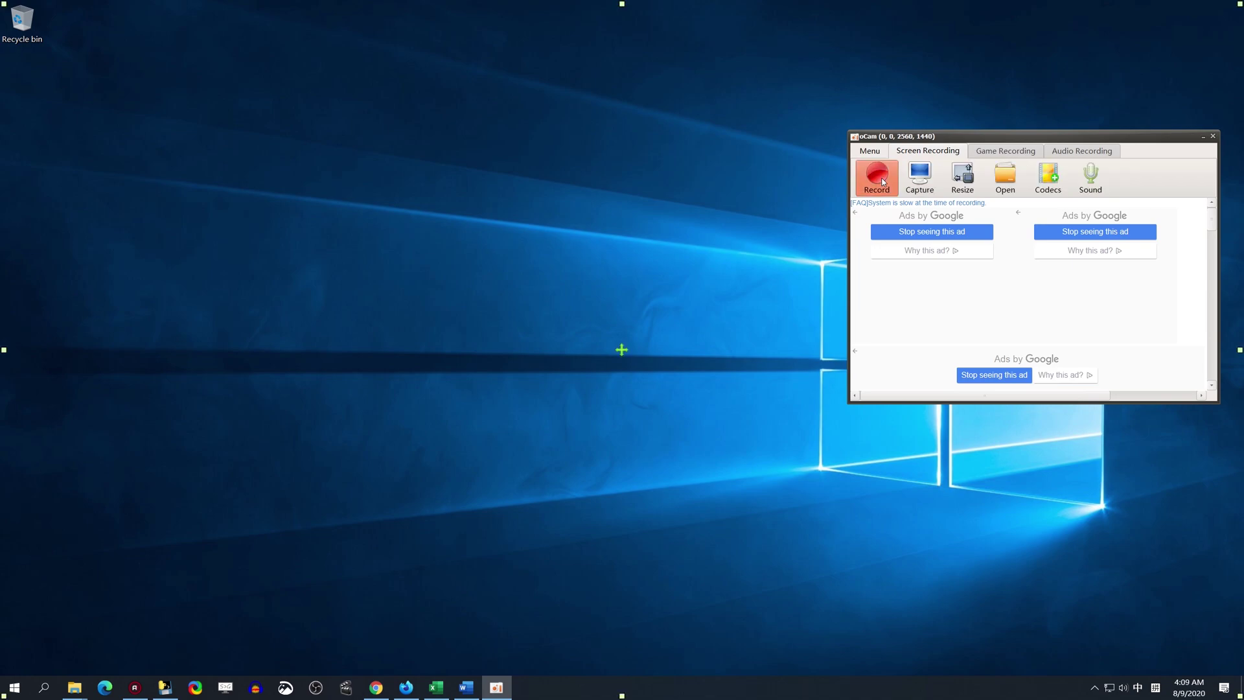
{"action": "left_click", "coordinate": [1005, 178]}
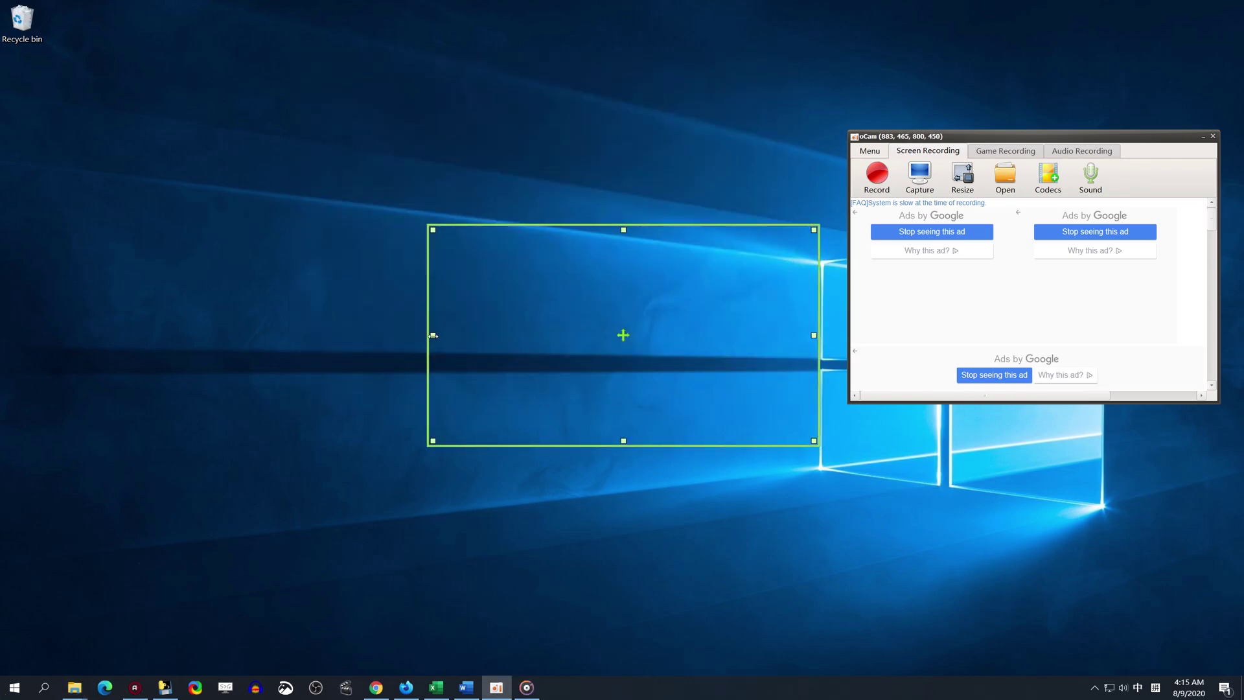
{"action": "left_click_drag", "start_coordinate": [433, 336], "coordinate": [298, 338]}
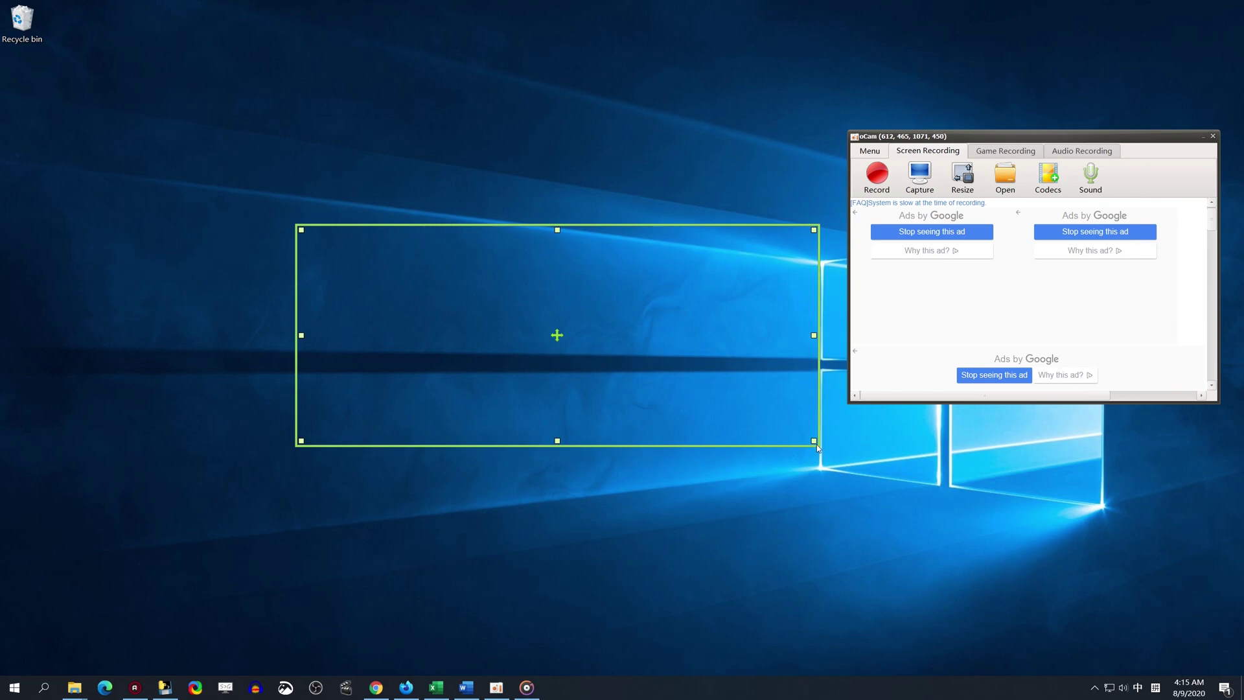
Step: Resize and move the capture frame and Groove Music window so the frame encloses it
{"action": "left_click_drag", "start_coordinate": [815, 441], "coordinate": [849, 609]}
{"action": "left_click_drag", "start_coordinate": [574, 417], "coordinate": [512, 323]}
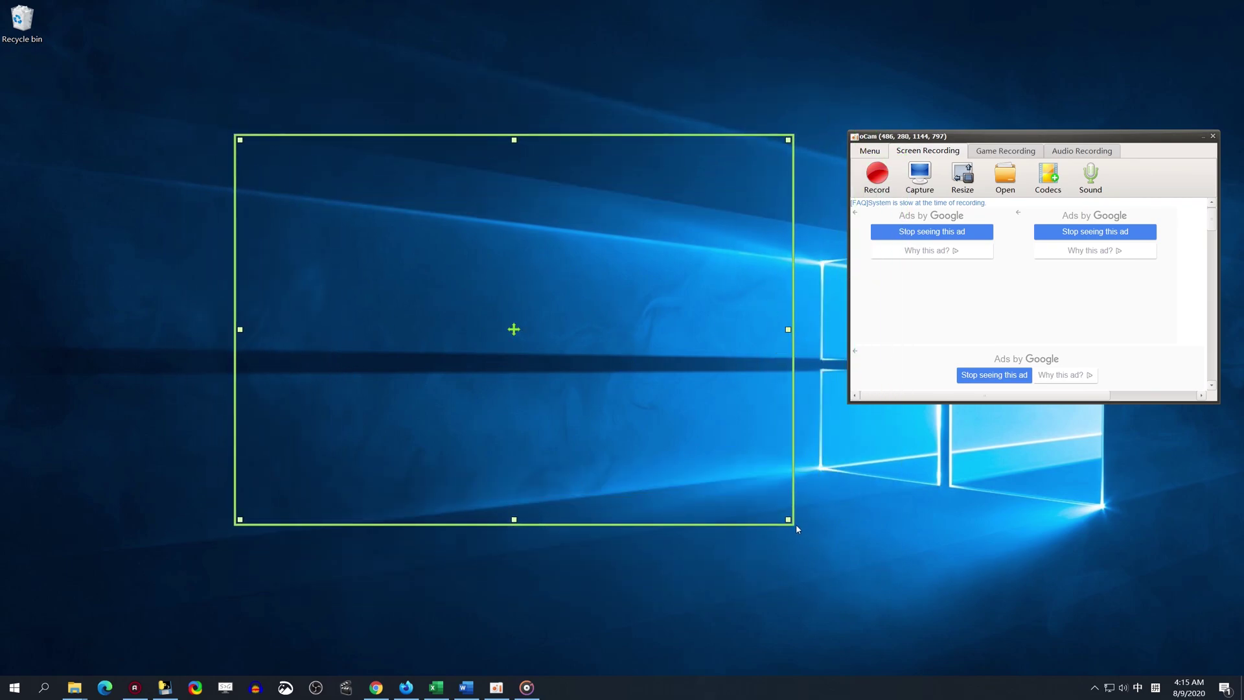
{"action": "left_click_drag", "start_coordinate": [789, 519], "coordinate": [825, 588]}
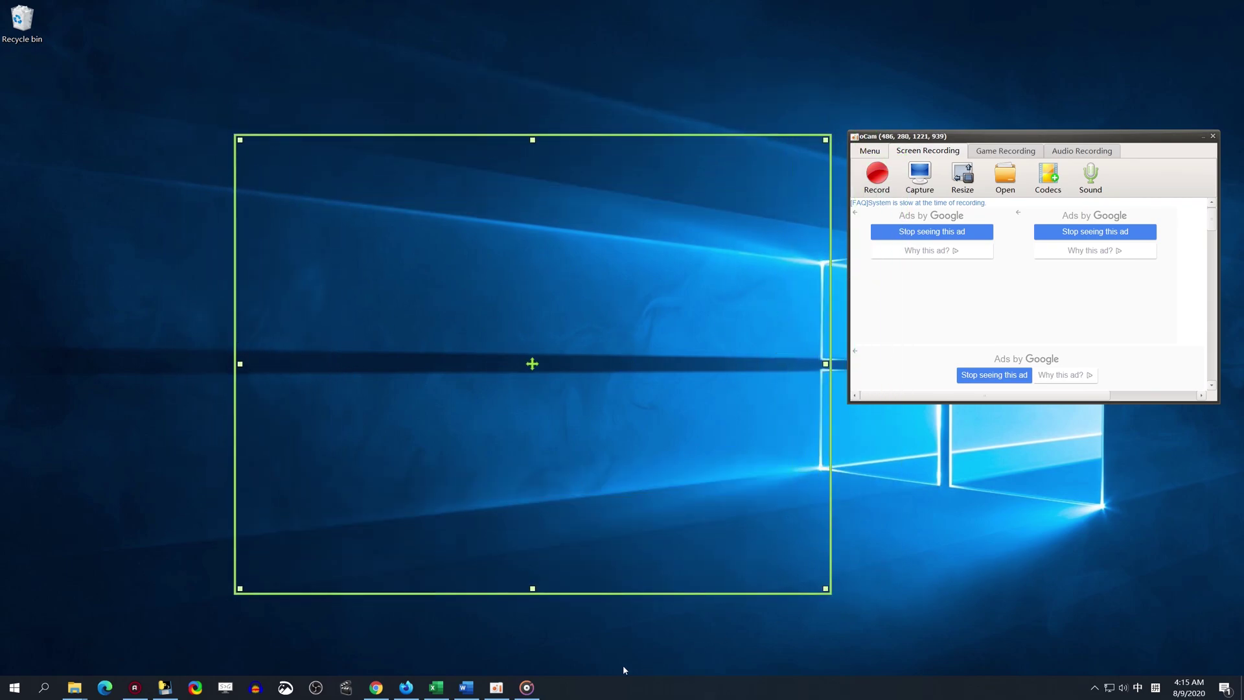
{"action": "left_click", "coordinate": [526, 687]}
{"action": "left_click_drag", "start_coordinate": [567, 102], "coordinate": [562, 165]}
Step: Play After_You in Groove Music and record a roughly 3-second clip of the area
{"action": "left_click", "coordinate": [532, 519]}
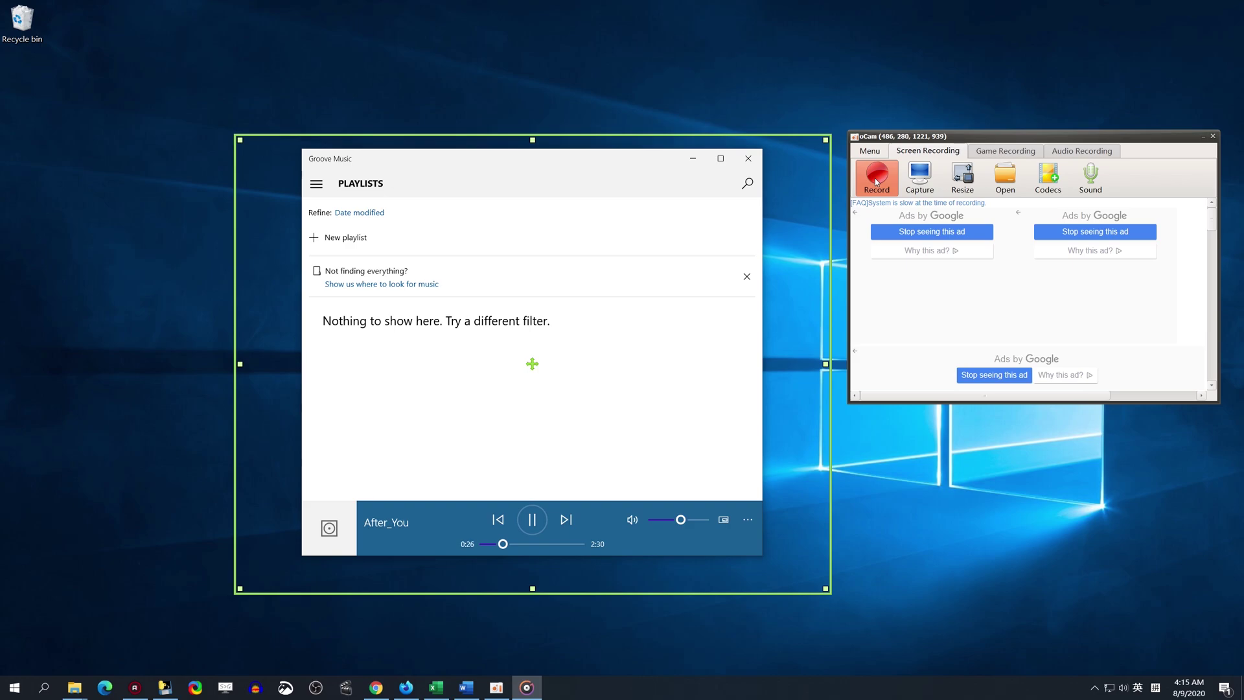
{"action": "left_click", "coordinate": [876, 182]}
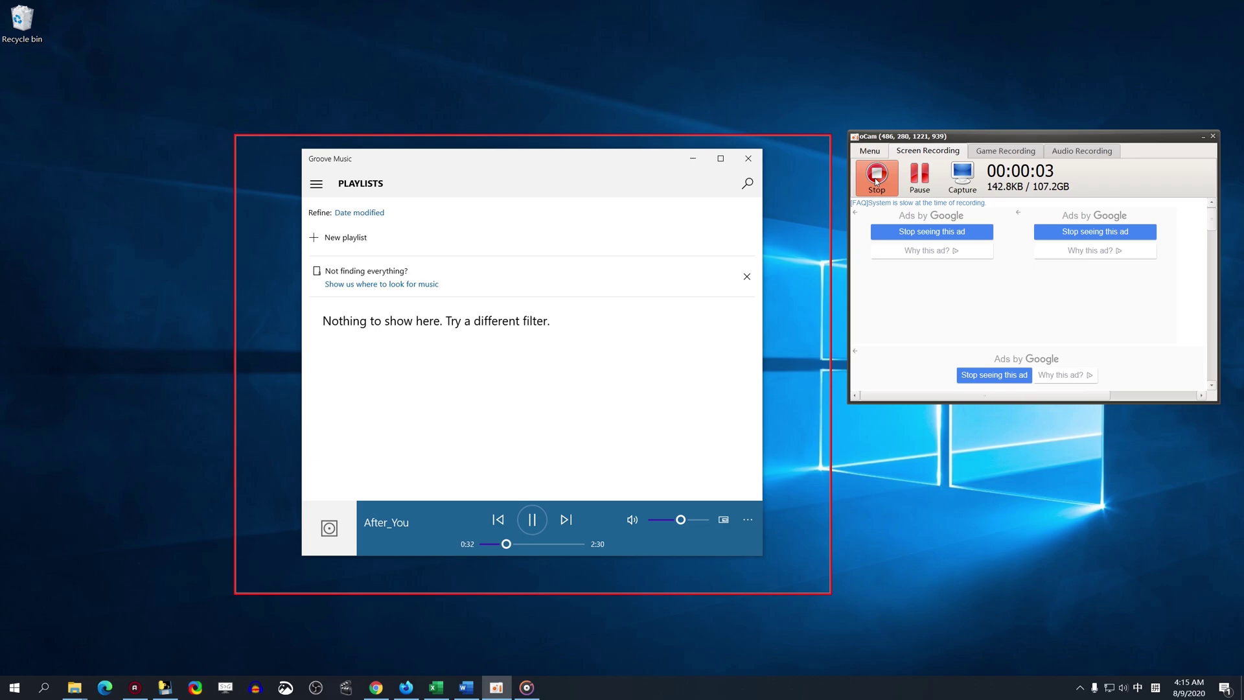
{"action": "left_click", "coordinate": [877, 176]}
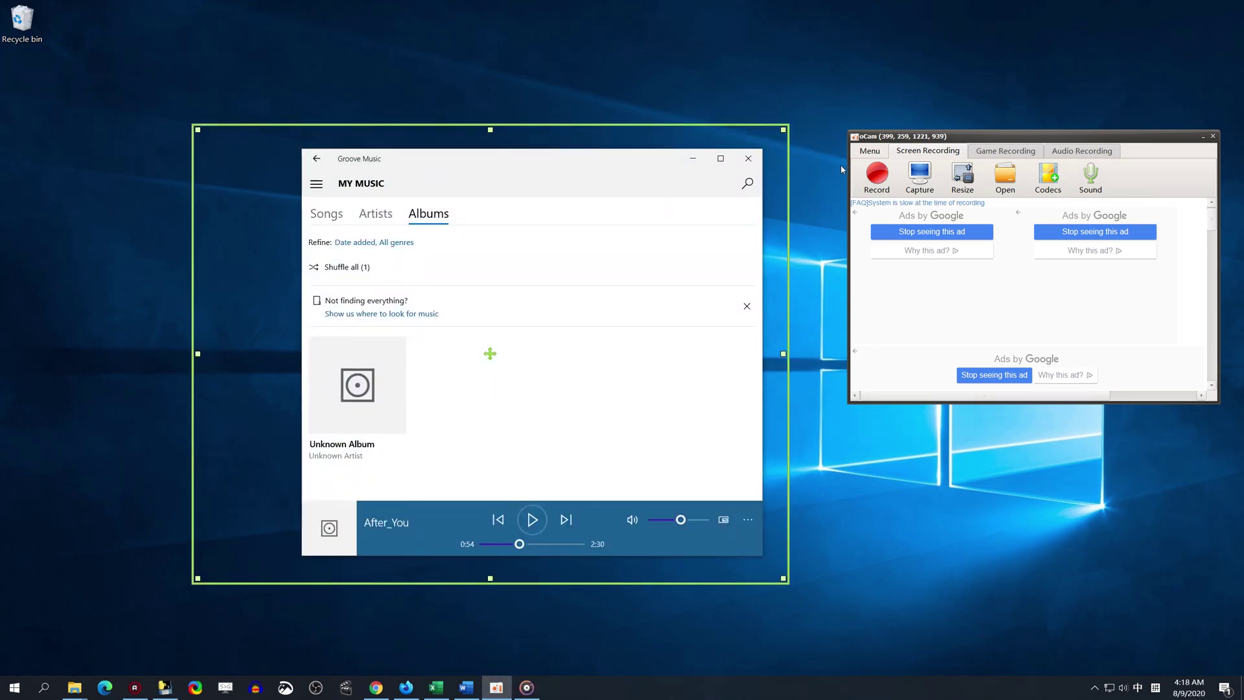
{"action": "left_click", "coordinate": [869, 151]}
Step: Review the Record page in Options, close it with OK, and show the Resize size list
{"action": "left_click", "coordinate": [867, 164]}
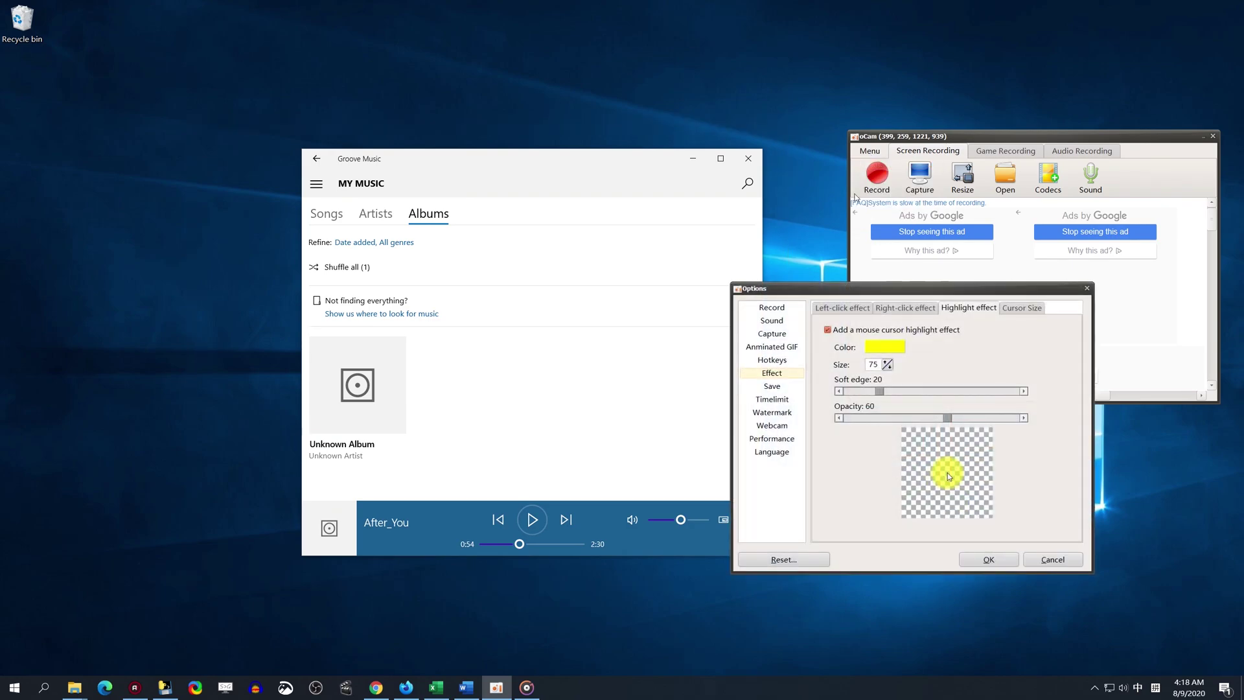
{"action": "left_click", "coordinate": [773, 307]}
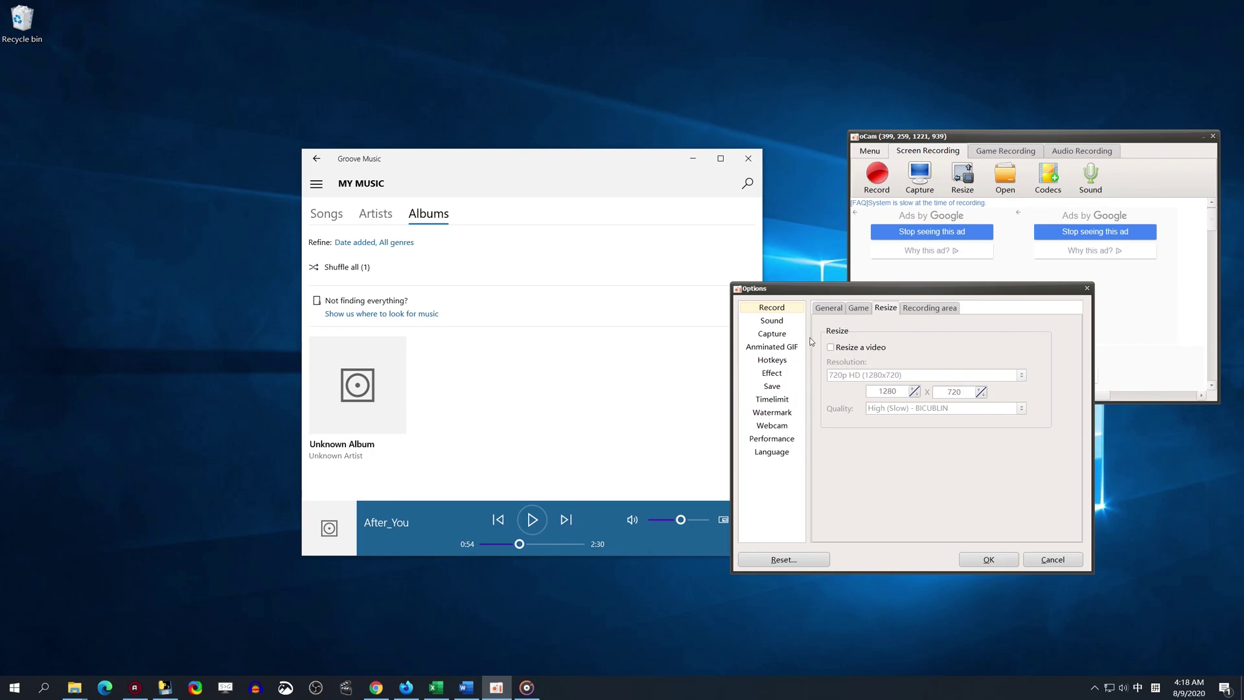
{"action": "left_click", "coordinate": [980, 561]}
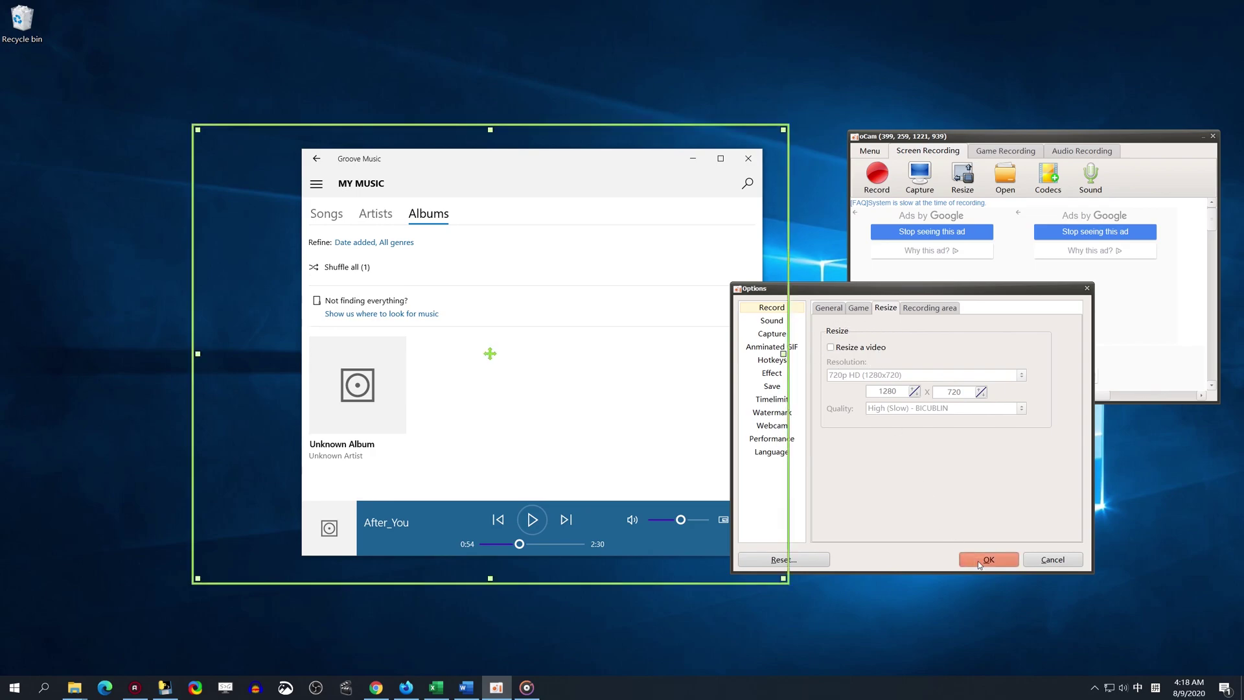
{"action": "left_click", "coordinate": [963, 186]}
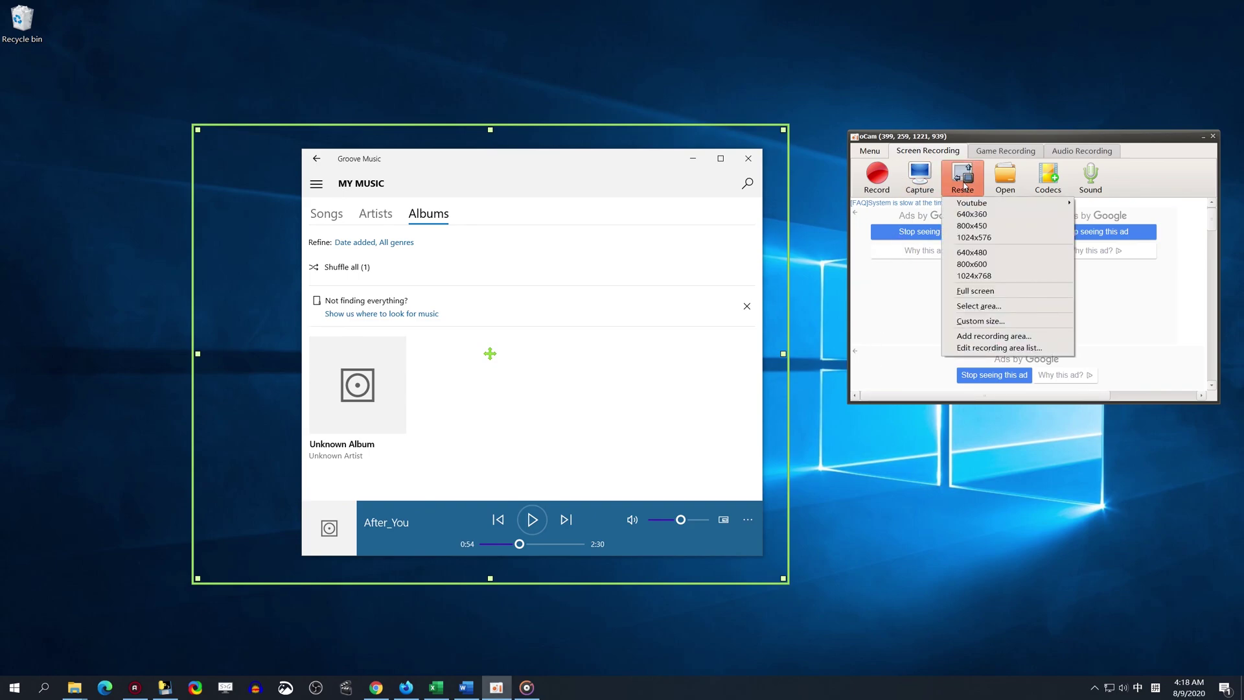
Step: Set the capture area to the Groove Music window and record it while the song plays
{"action": "left_click", "coordinate": [956, 308]}
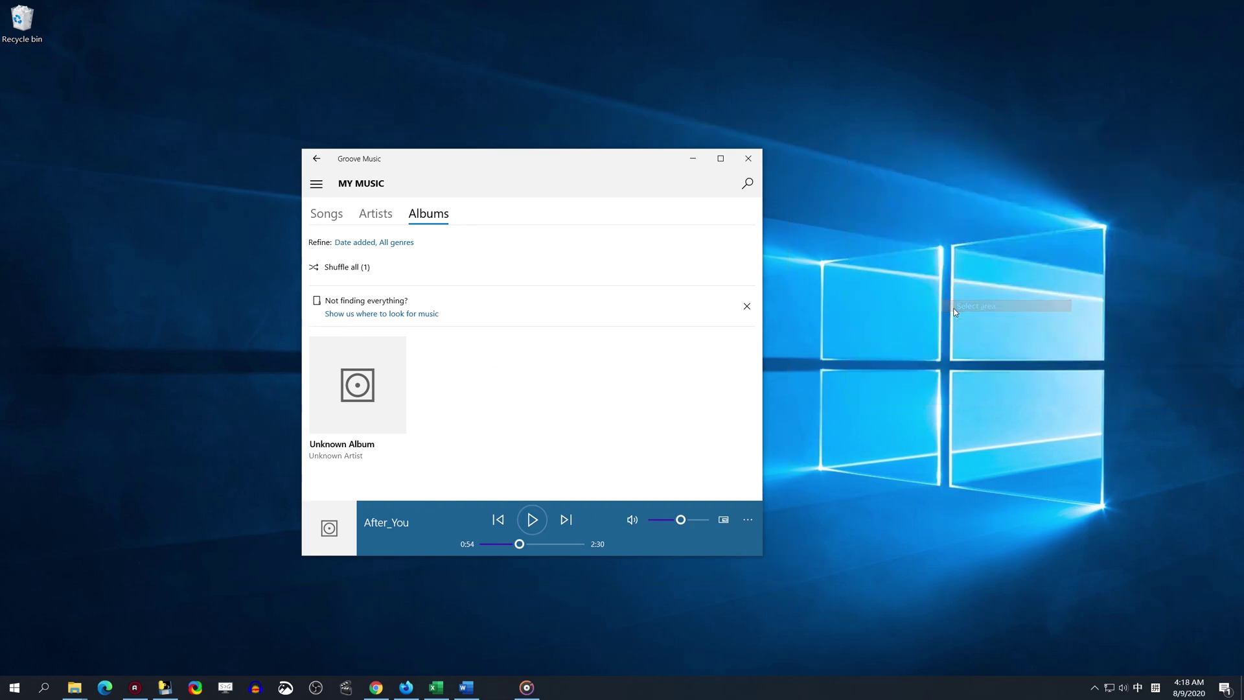
{"action": "left_click", "coordinate": [532, 172]}
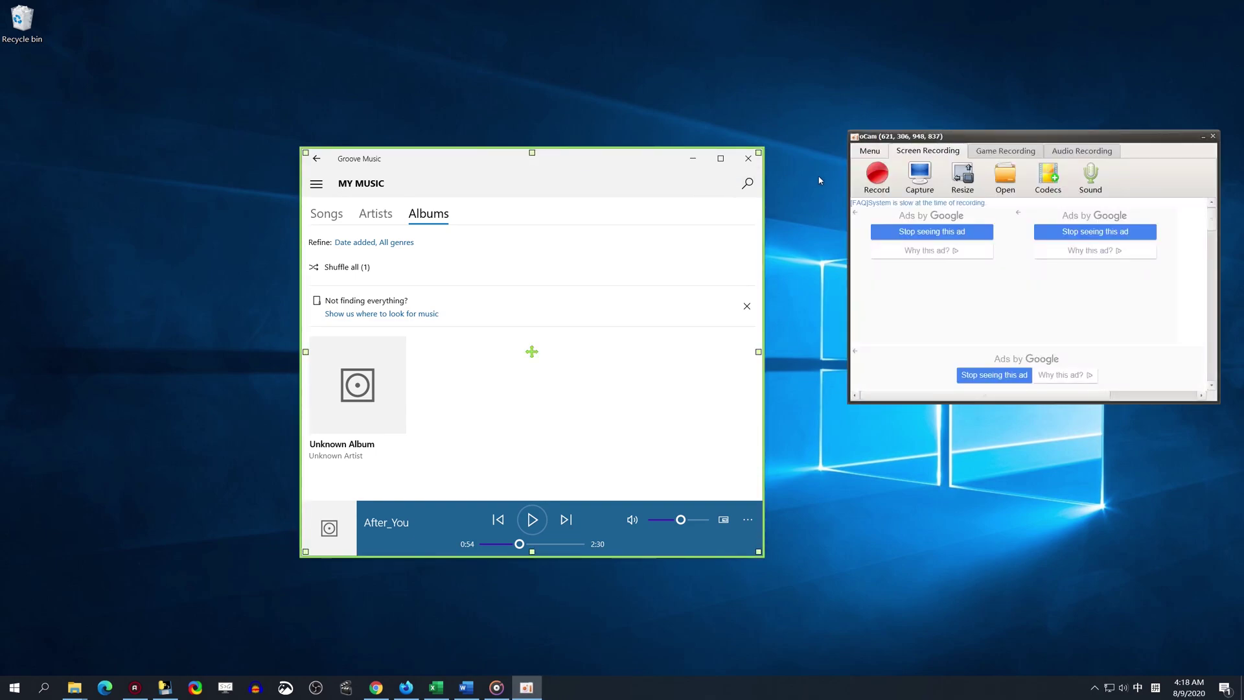
{"action": "left_click", "coordinate": [870, 179]}
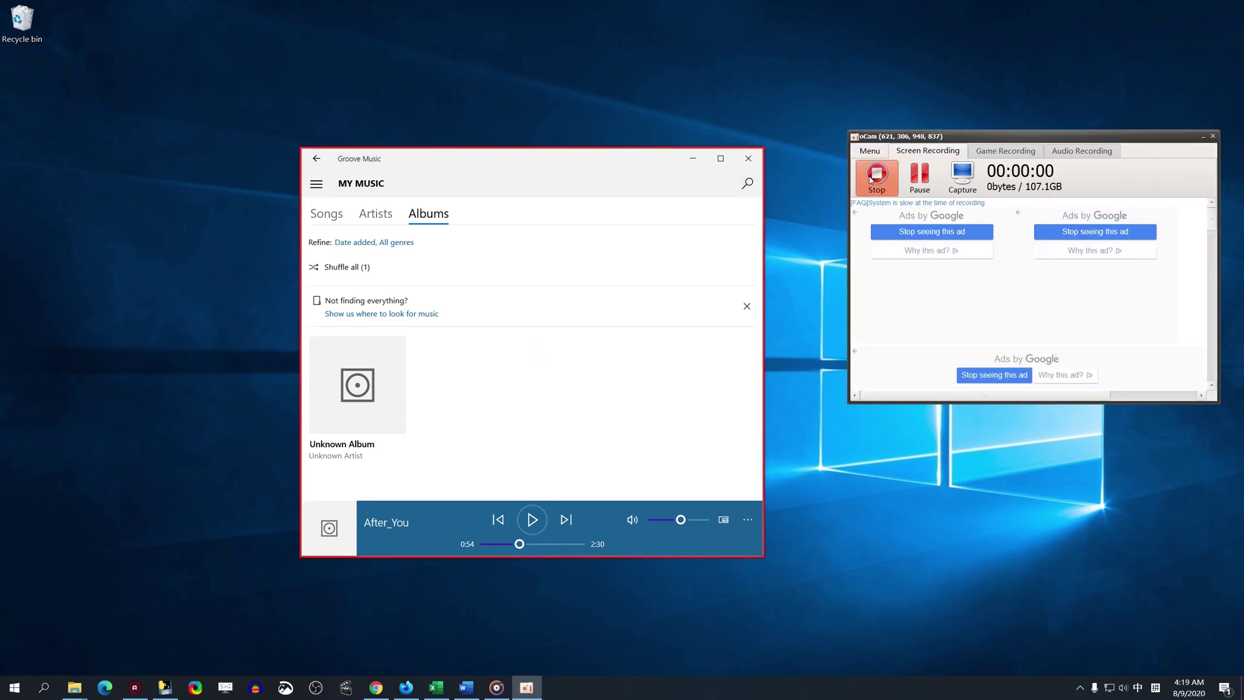
{"action": "left_click", "coordinate": [532, 521]}
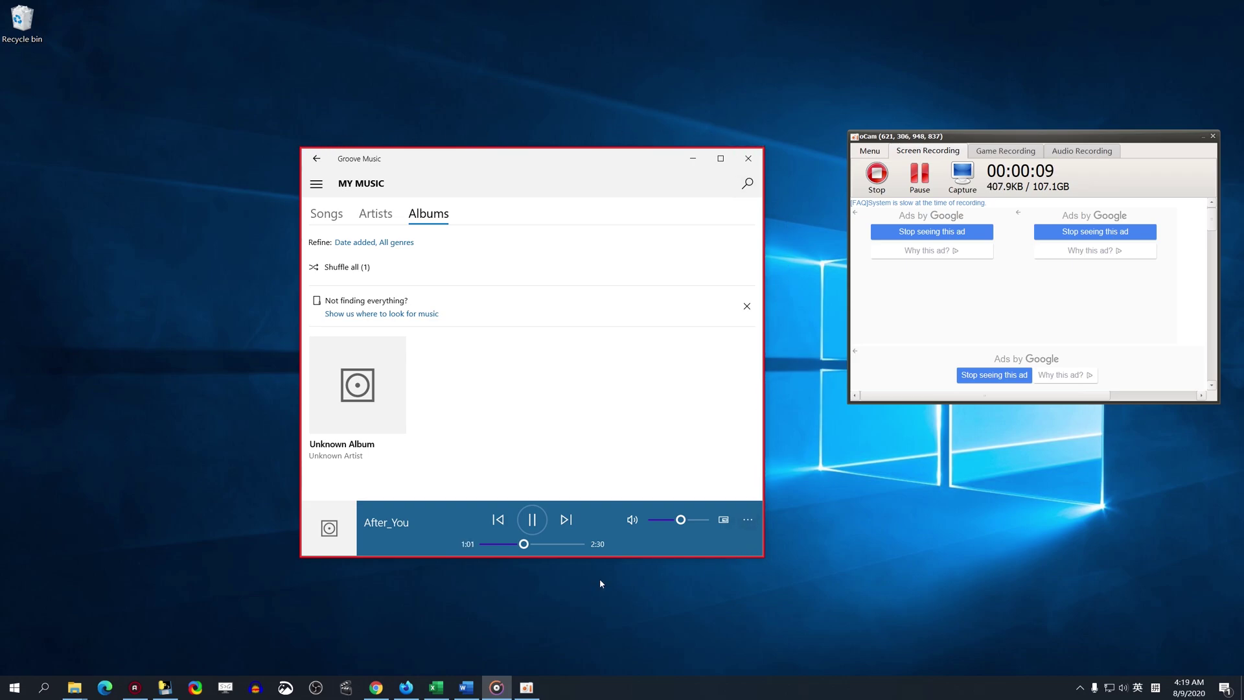
{"action": "left_click", "coordinate": [874, 176]}
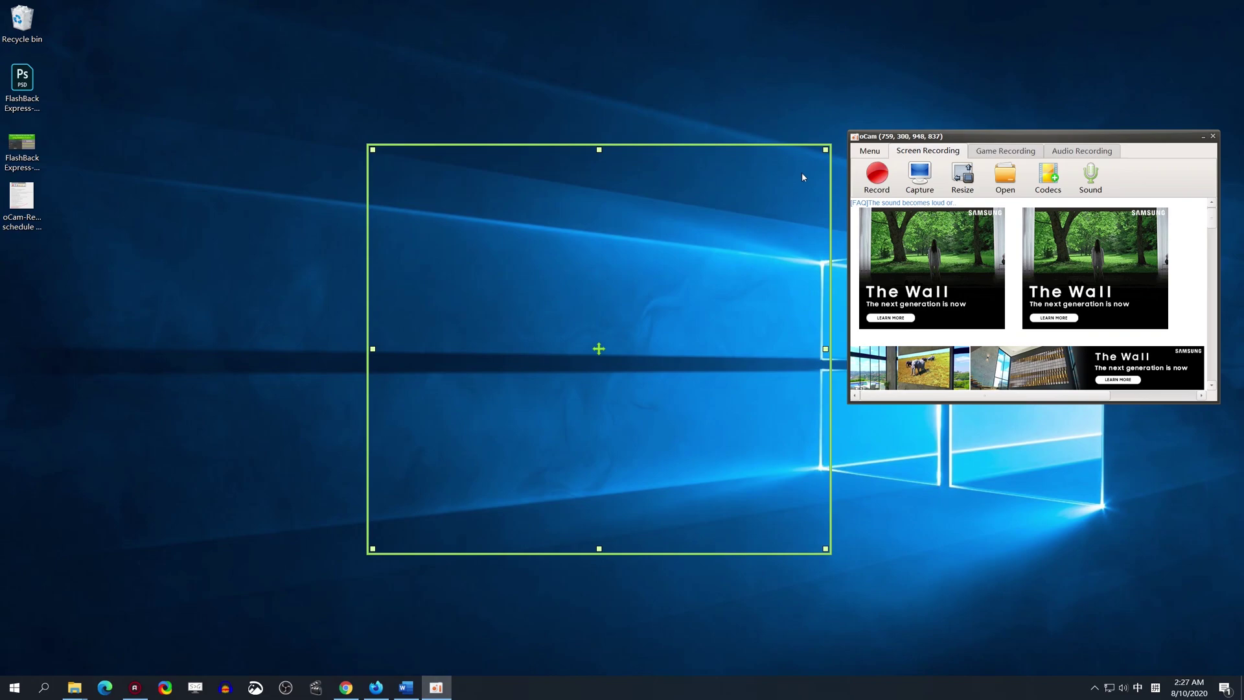
Step: Tick Add webcam overlay to video on the Options Webcam page
{"action": "left_click", "coordinate": [868, 150]}
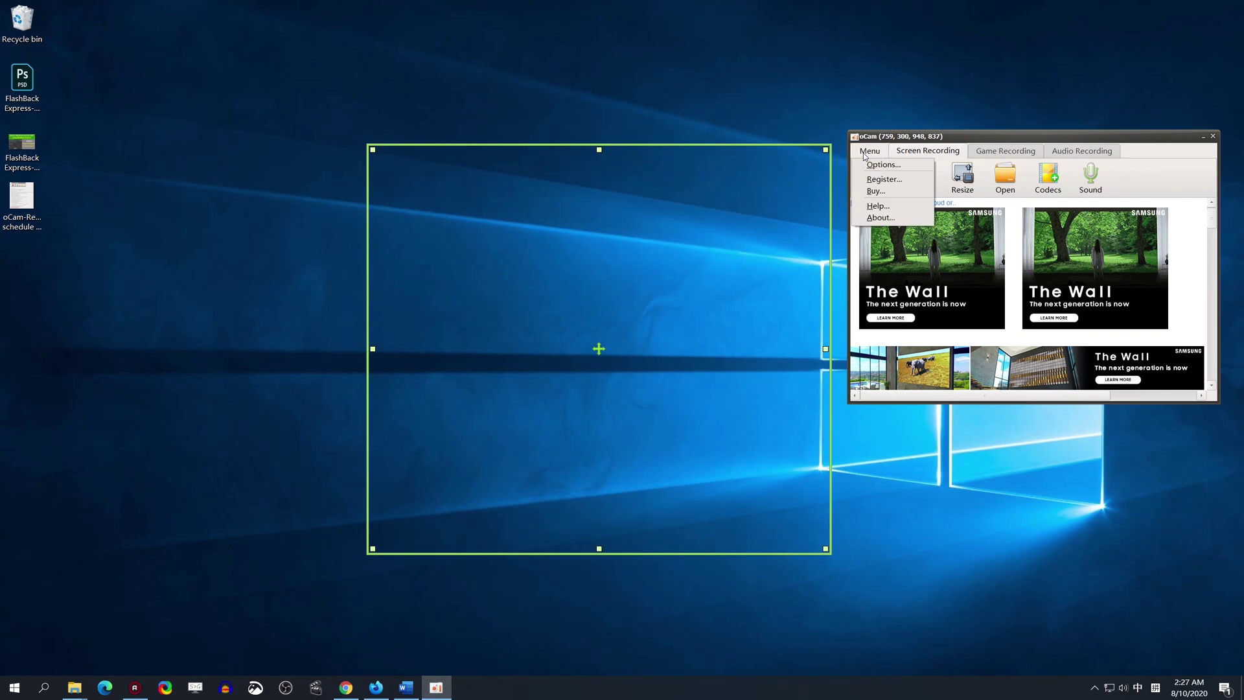
{"action": "left_click", "coordinate": [865, 166]}
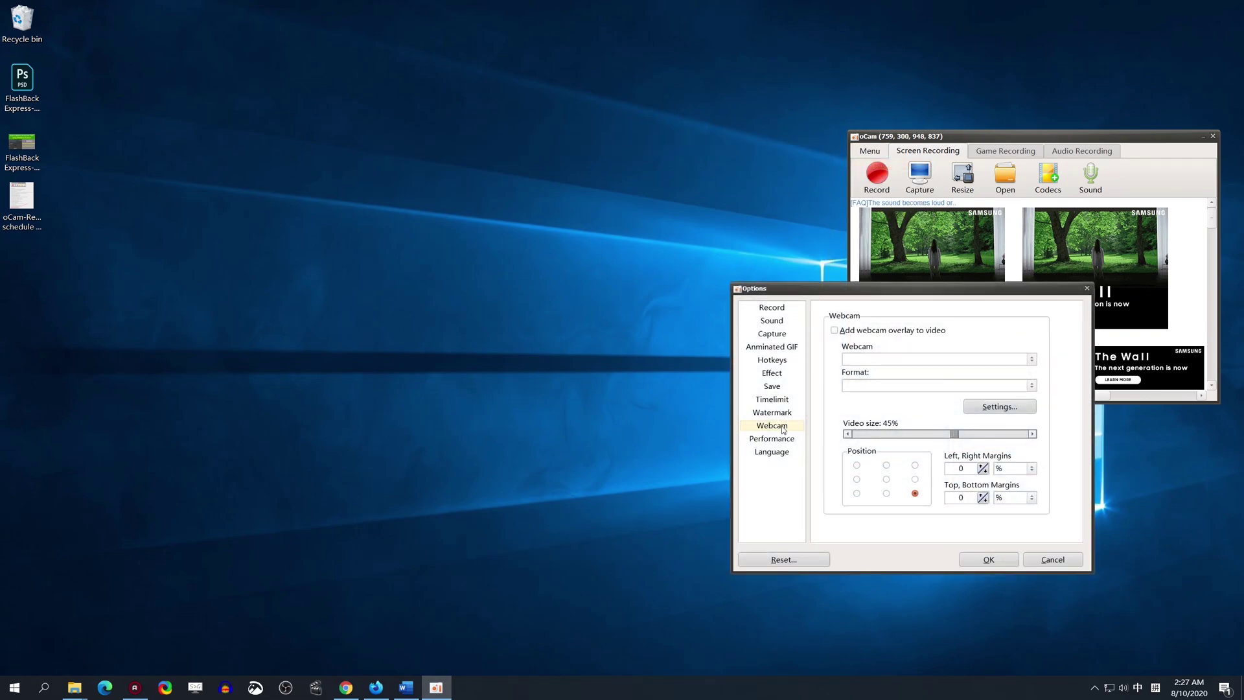
{"action": "left_click", "coordinate": [835, 331]}
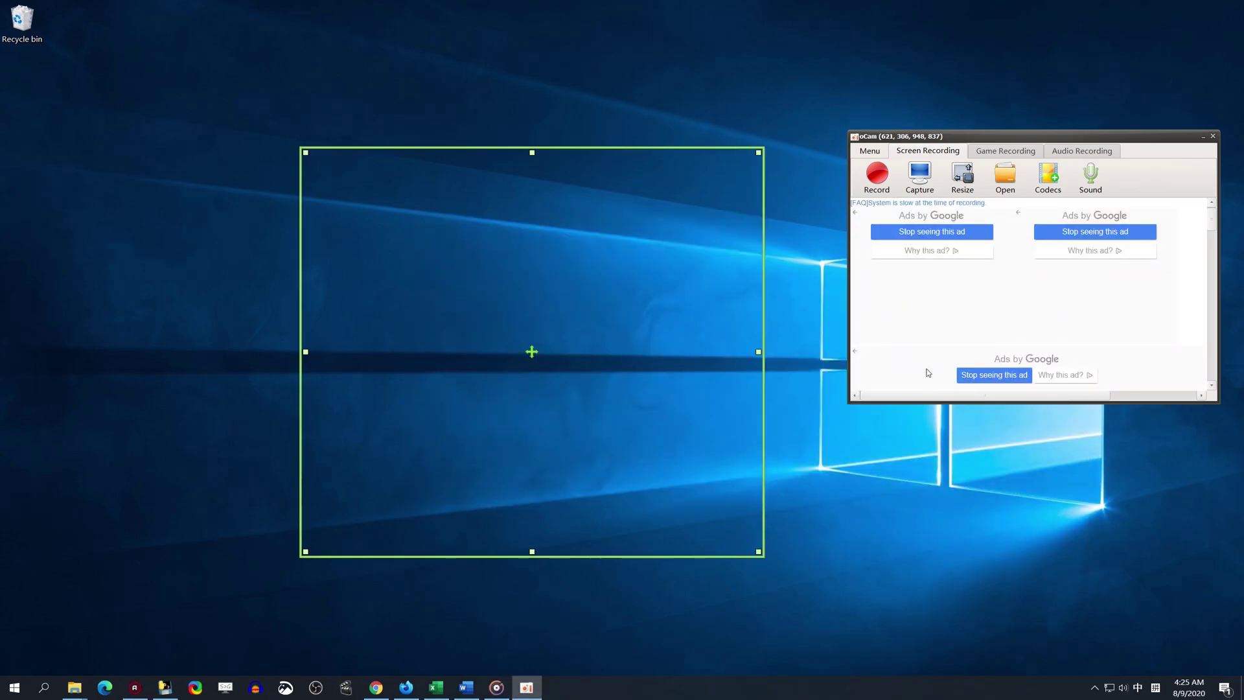
Step: Toggle the microphone option in the Sound menu and close the audio list
{"action": "left_click", "coordinate": [1090, 177]}
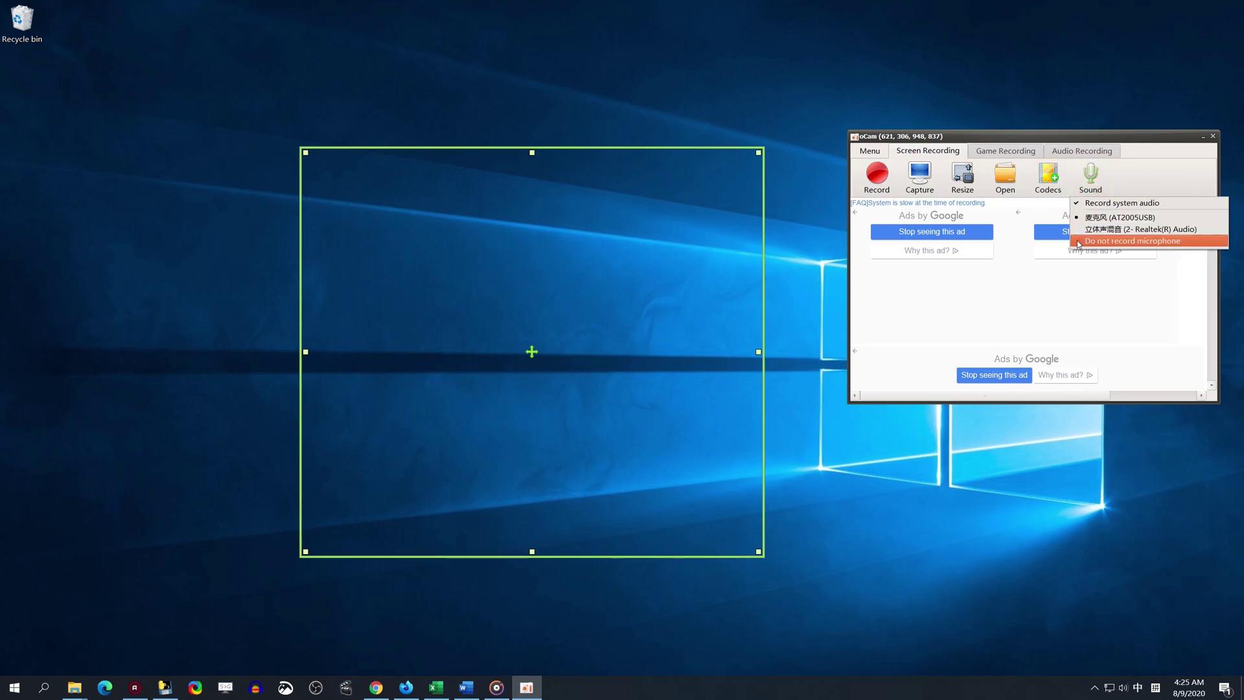
{"action": "left_click", "coordinate": [1084, 242]}
{"action": "left_click", "coordinate": [1088, 186]}
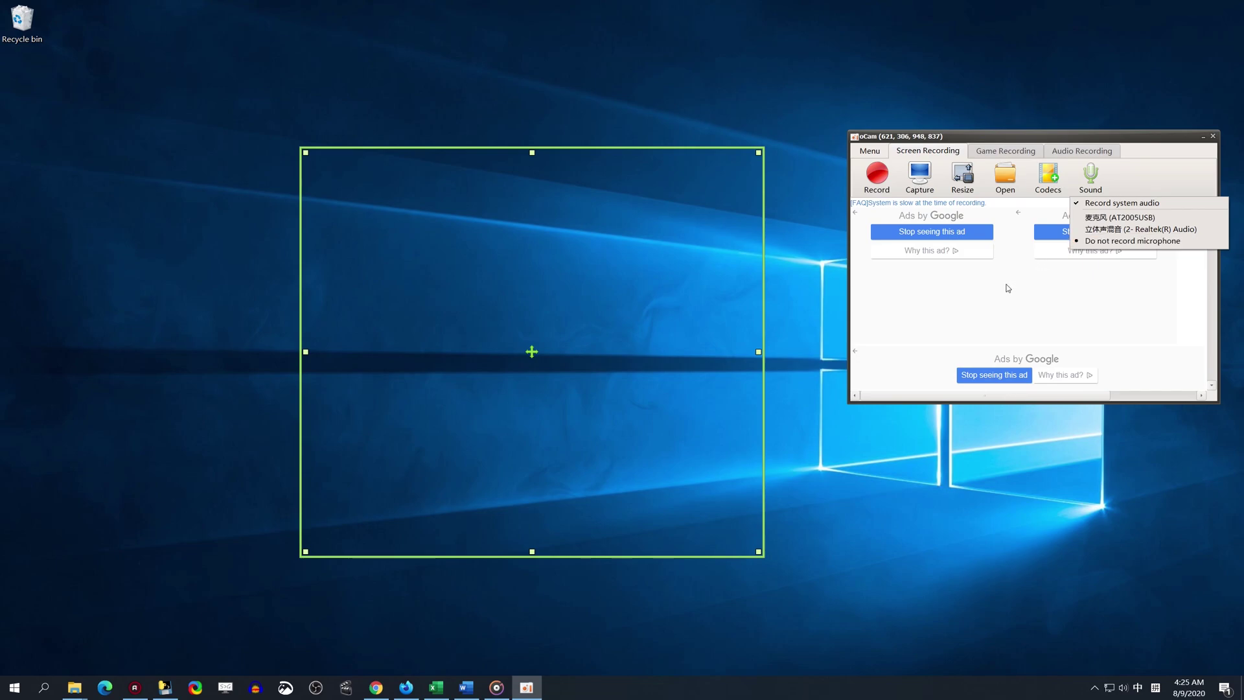
{"action": "left_click", "coordinate": [812, 312]}
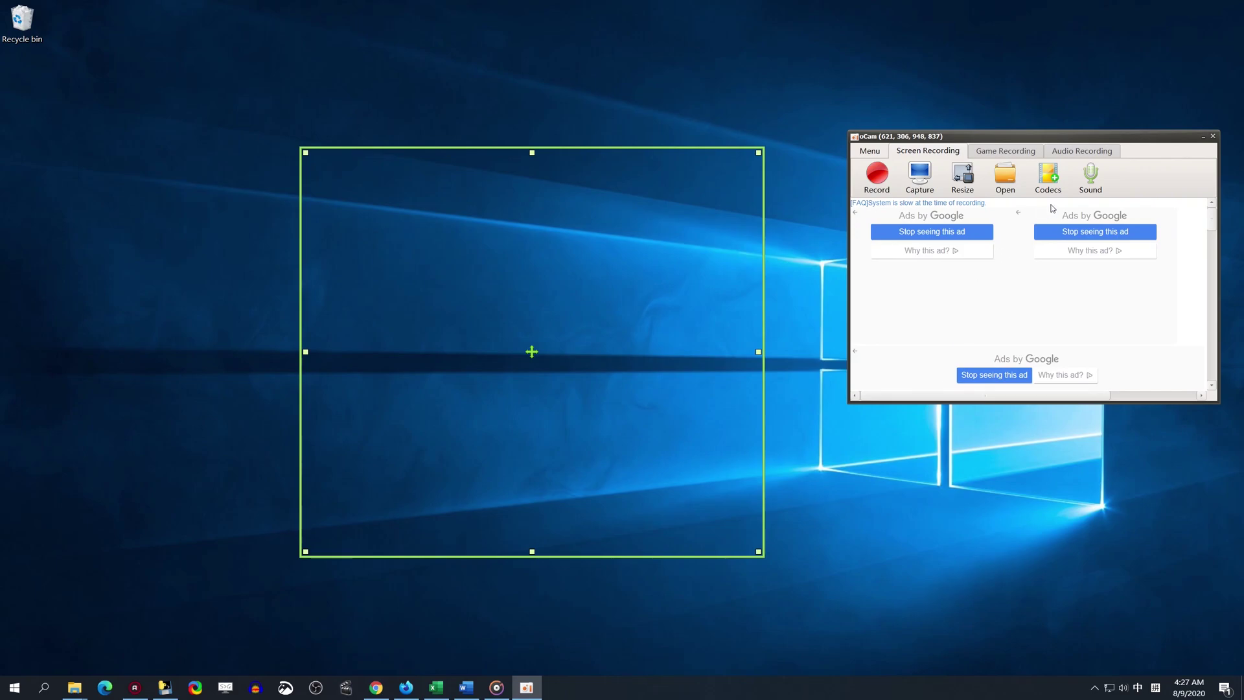
Step: Choose the AT2005USB microphone as the sound source
{"action": "left_click", "coordinate": [1090, 180]}
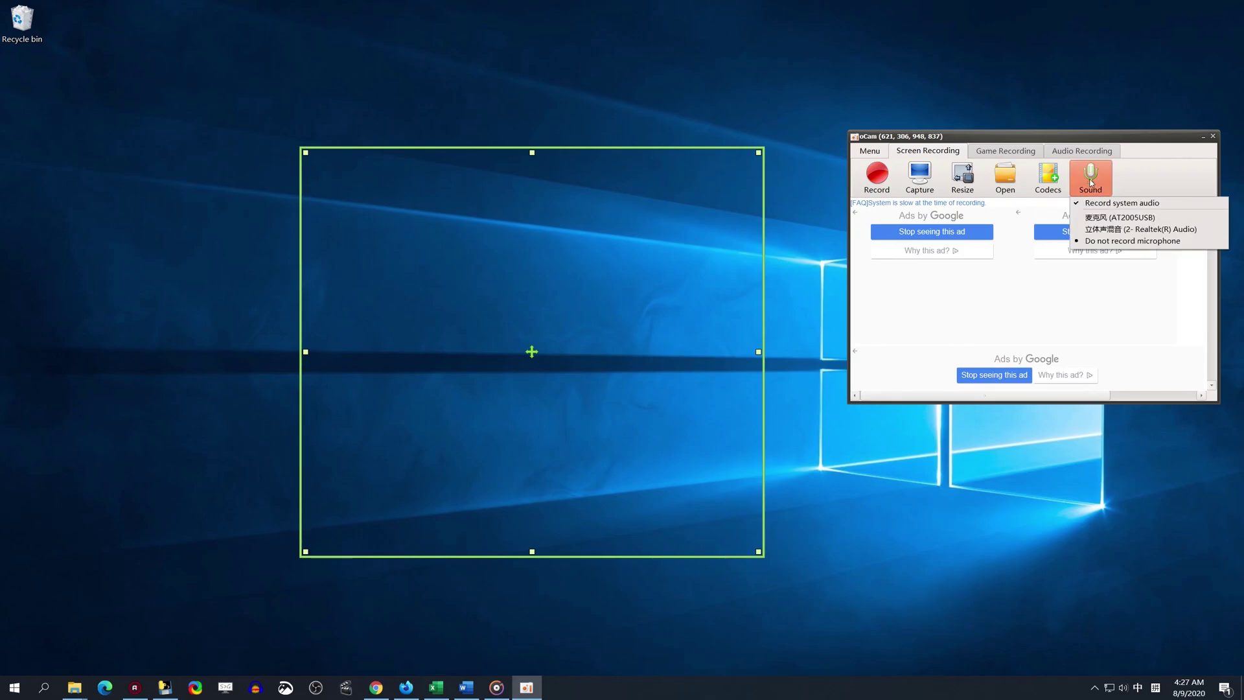
{"action": "left_click", "coordinate": [1083, 218]}
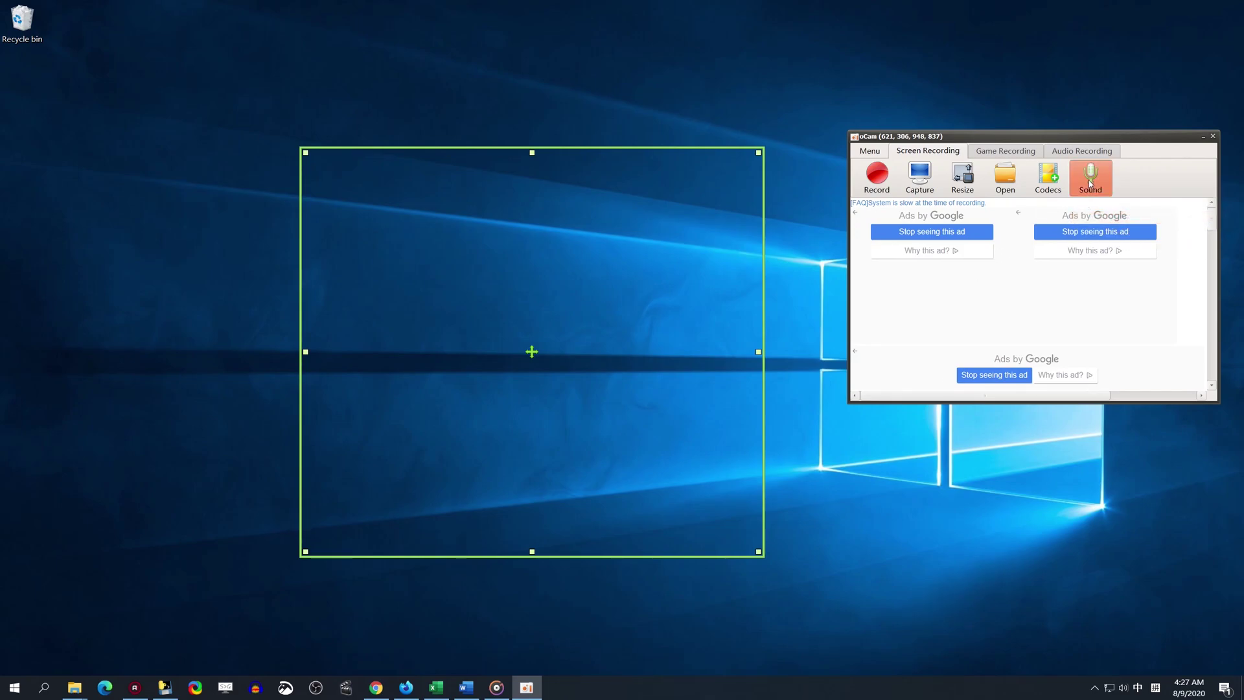
{"action": "left_click", "coordinate": [1090, 182]}
{"action": "left_click", "coordinate": [1083, 203]}
{"action": "left_click", "coordinate": [1084, 181]}
{"action": "left_click", "coordinate": [1088, 182]}
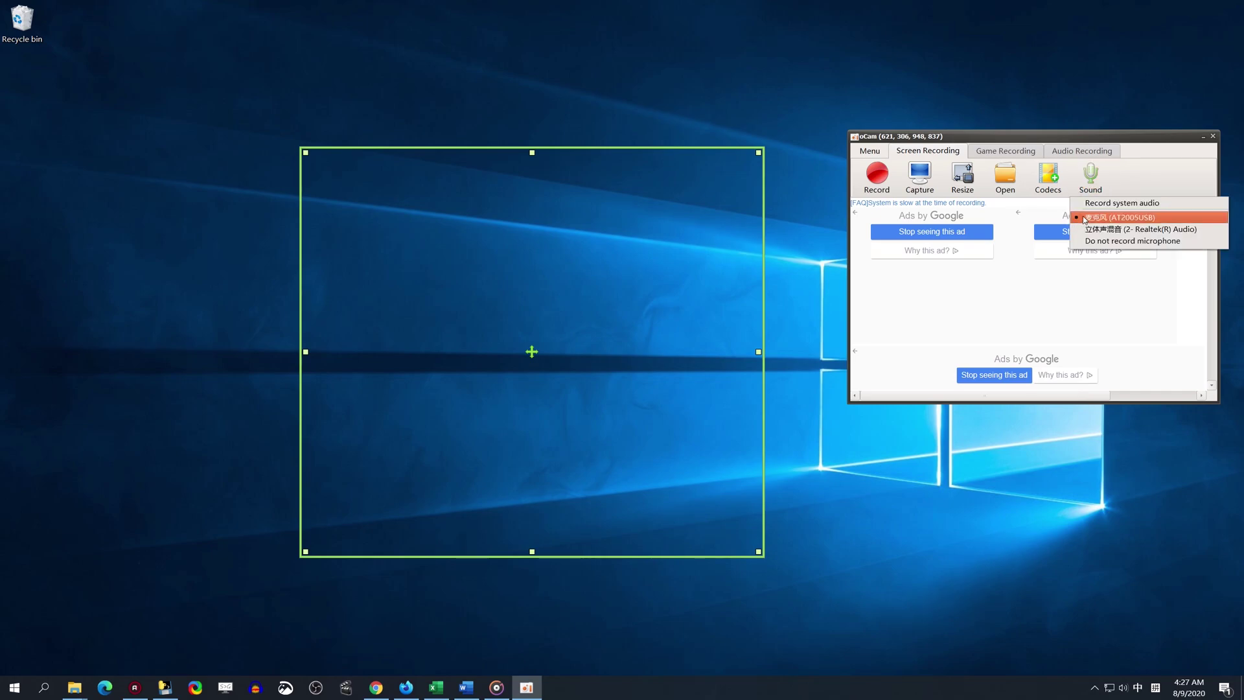
{"action": "left_click", "coordinate": [808, 322]}
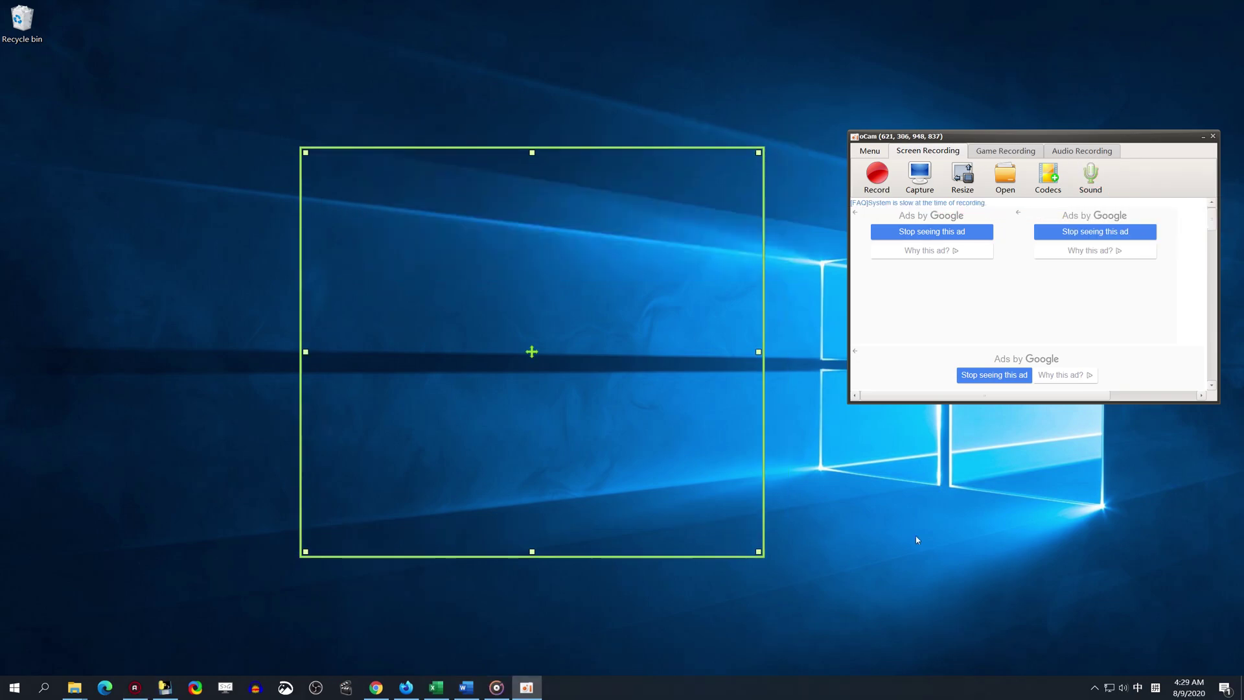
Step: Enable Record system audio and confirm it is checked
{"action": "left_click", "coordinate": [1088, 185]}
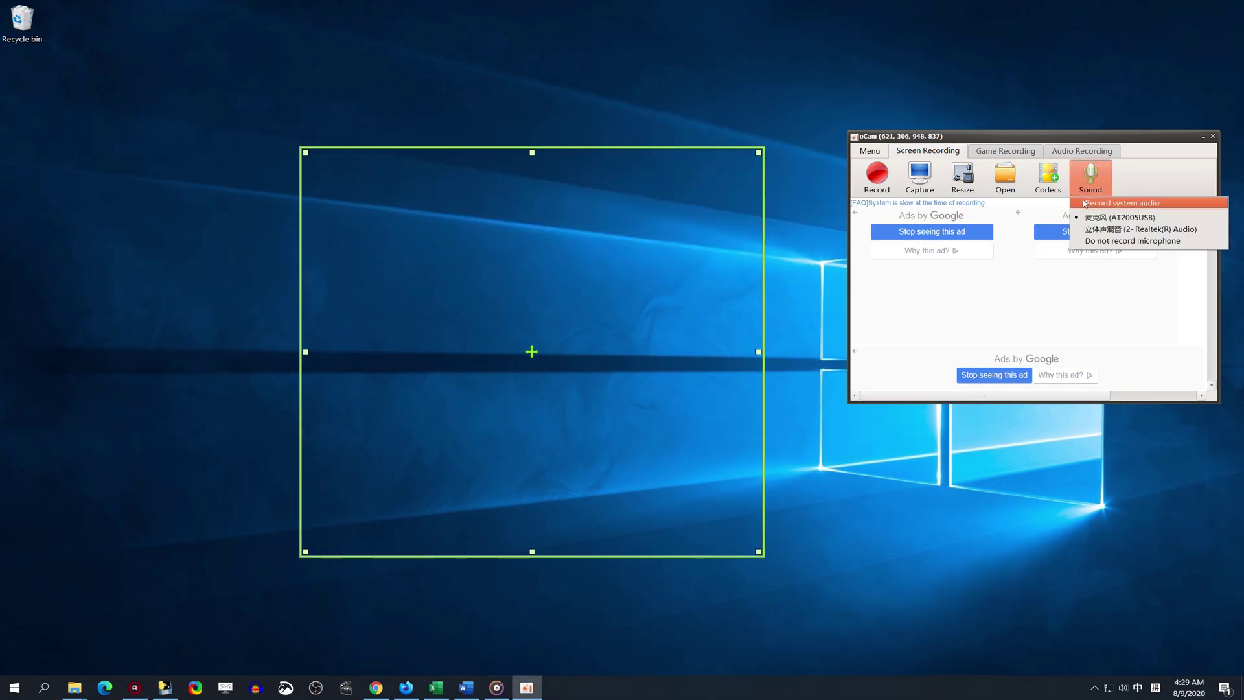
{"action": "left_click", "coordinate": [1094, 202]}
{"action": "left_click", "coordinate": [1086, 179]}
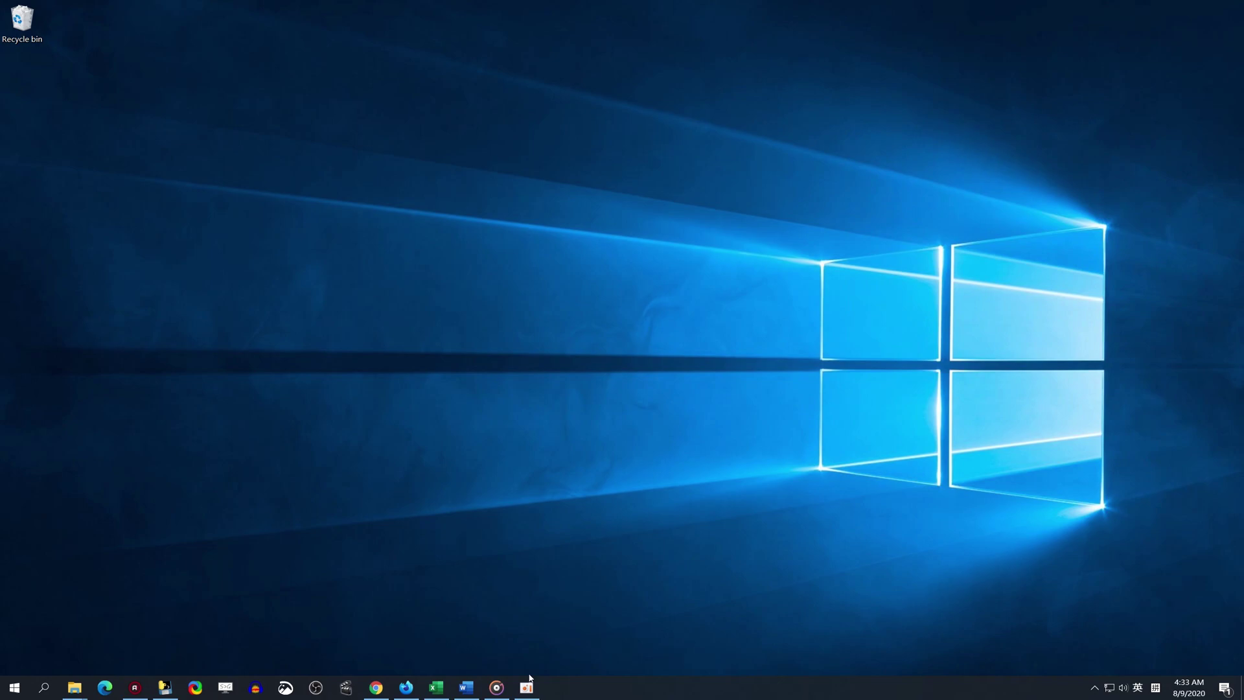
Step: Take a screenshot of the capture area and open the new PNG from the oCam folder
{"action": "left_click", "coordinate": [528, 683]}
{"action": "left_click", "coordinate": [922, 182]}
{"action": "left_click", "coordinate": [1012, 182]}
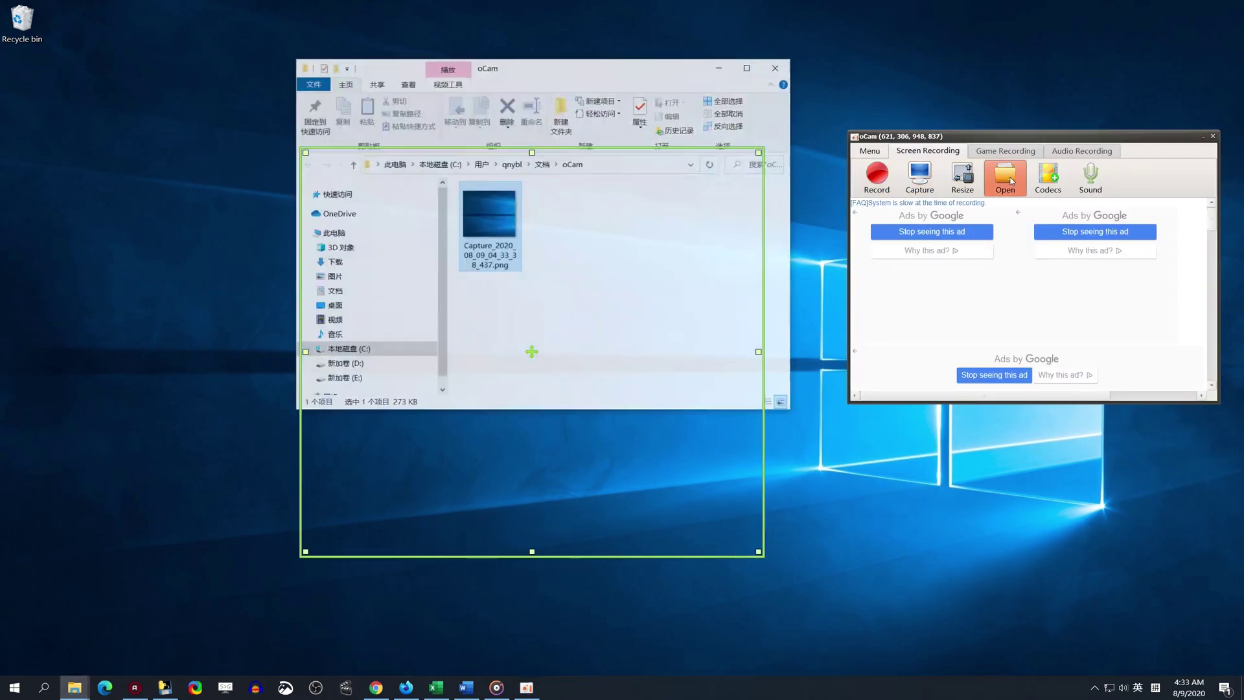
{"action": "double_click", "coordinate": [494, 223]}
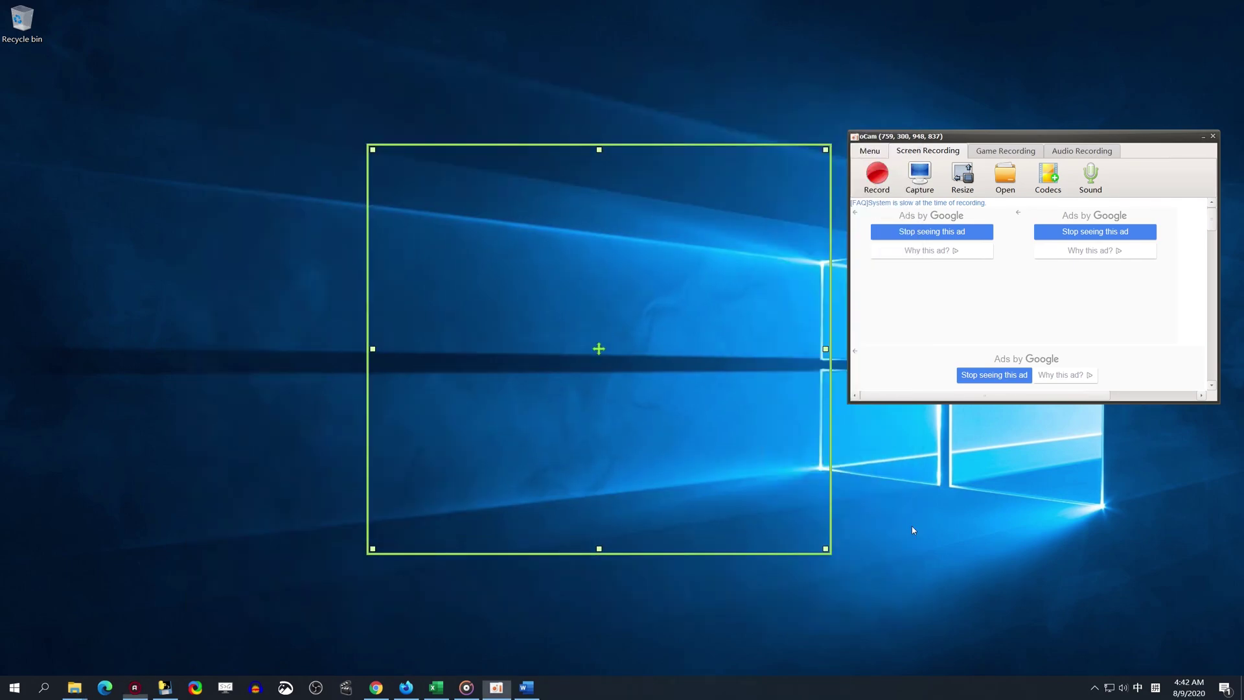
Step: Turn on Using Watermarks on the Options Watermark page
{"action": "left_click", "coordinate": [869, 150]}
{"action": "left_click", "coordinate": [880, 164]}
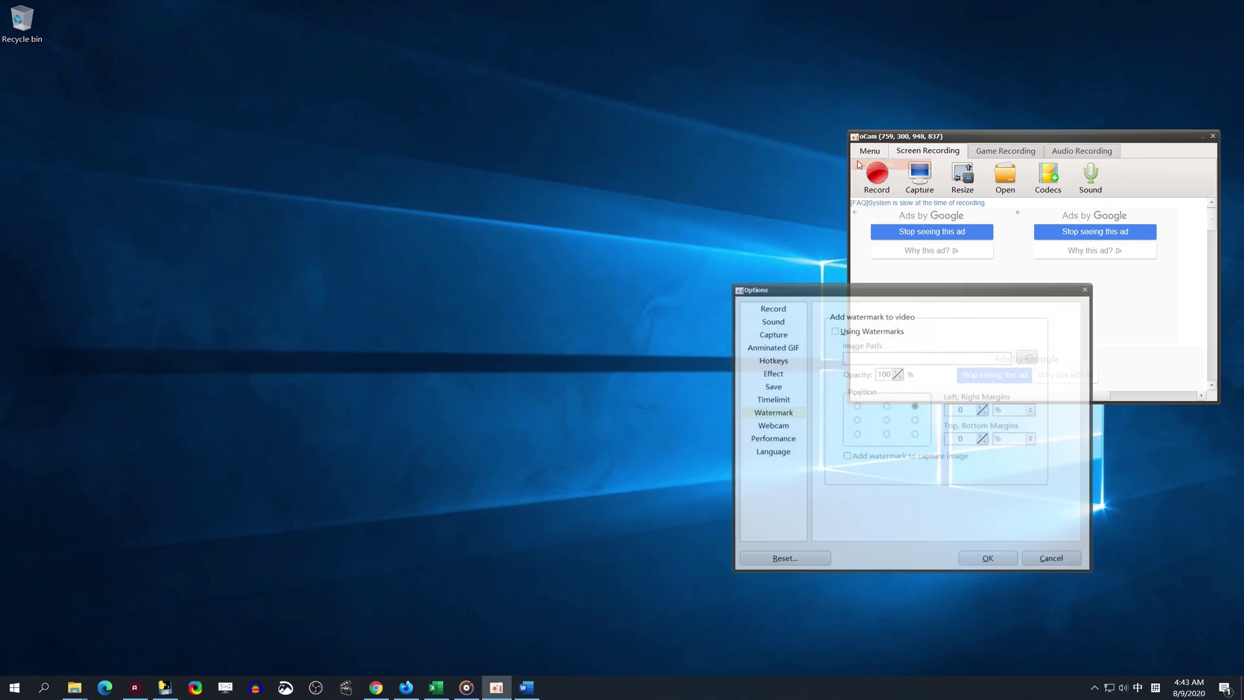
{"action": "left_click", "coordinate": [833, 331]}
Step: Pick D:\oCam\i am logo.png as the watermark image and apply with OK
{"action": "left_click", "coordinate": [1027, 356]}
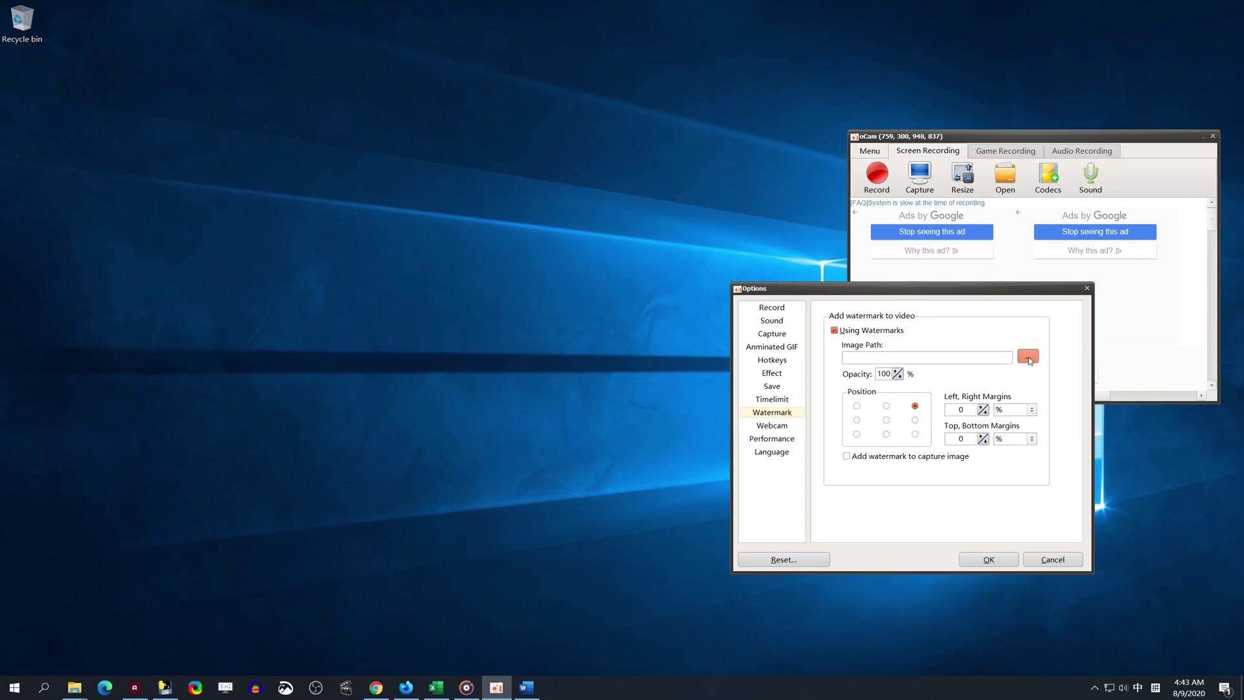
{"action": "left_click", "coordinate": [629, 526]}
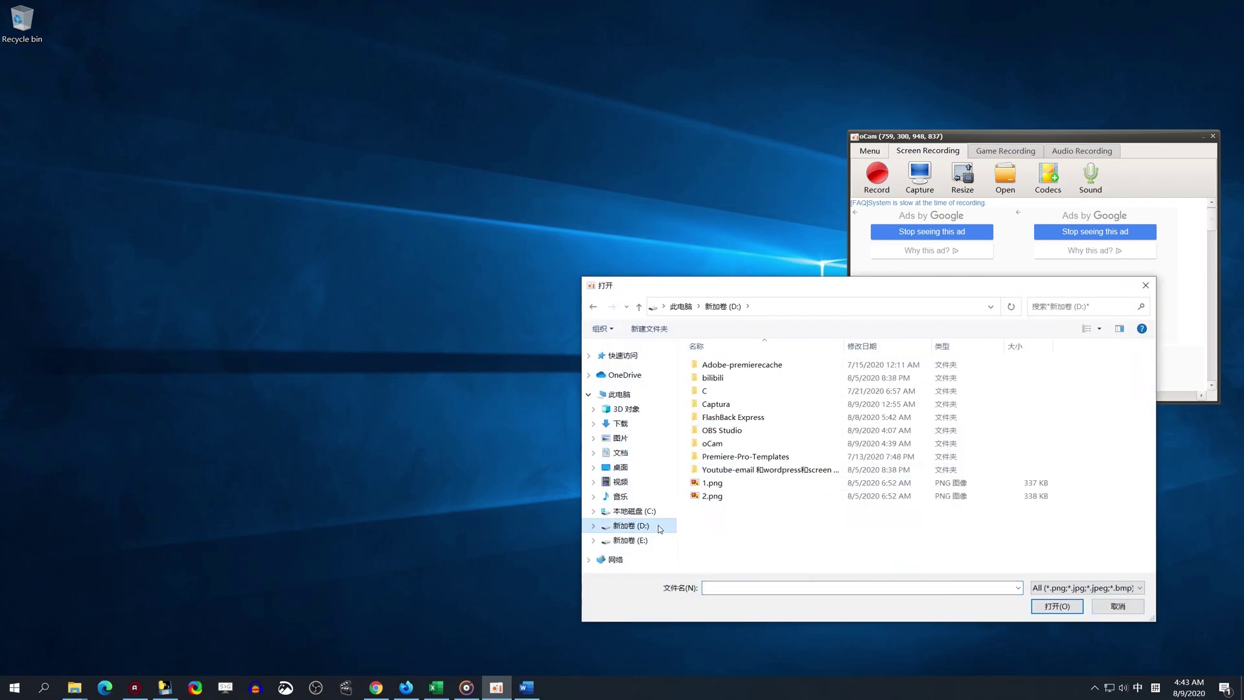
{"action": "double_click", "coordinate": [713, 443]}
{"action": "left_click", "coordinate": [726, 398]}
{"action": "left_click", "coordinate": [1043, 606]}
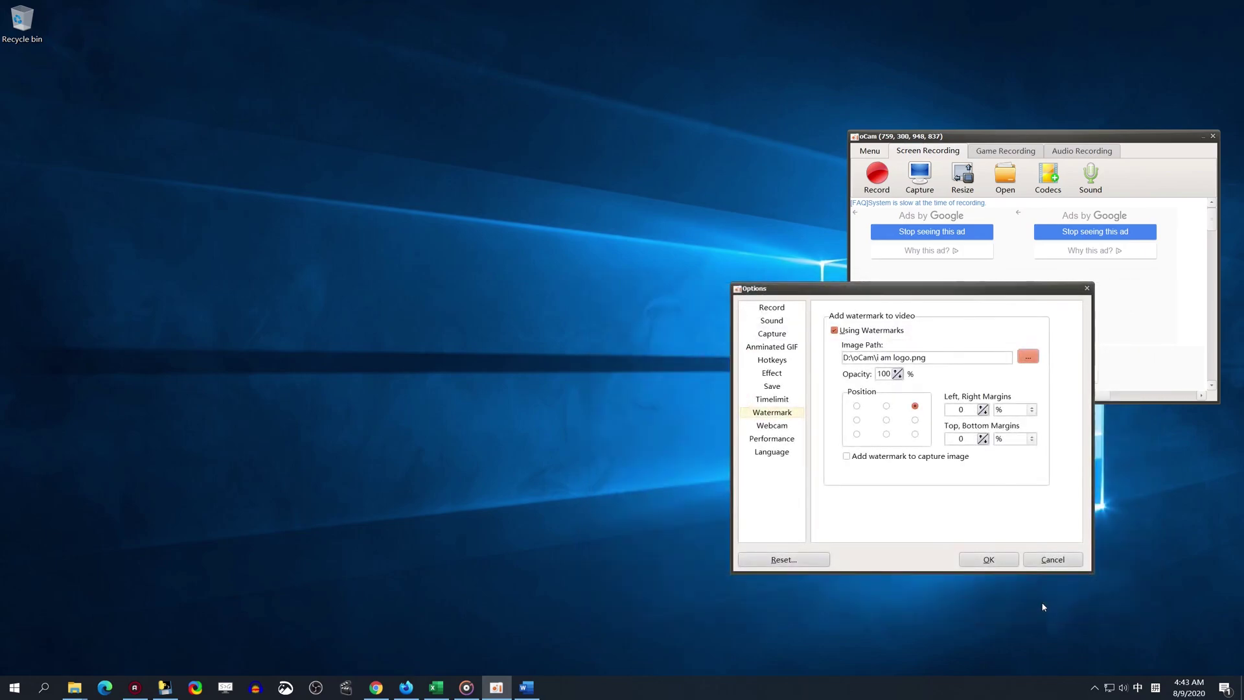
{"action": "left_click", "coordinate": [977, 560]}
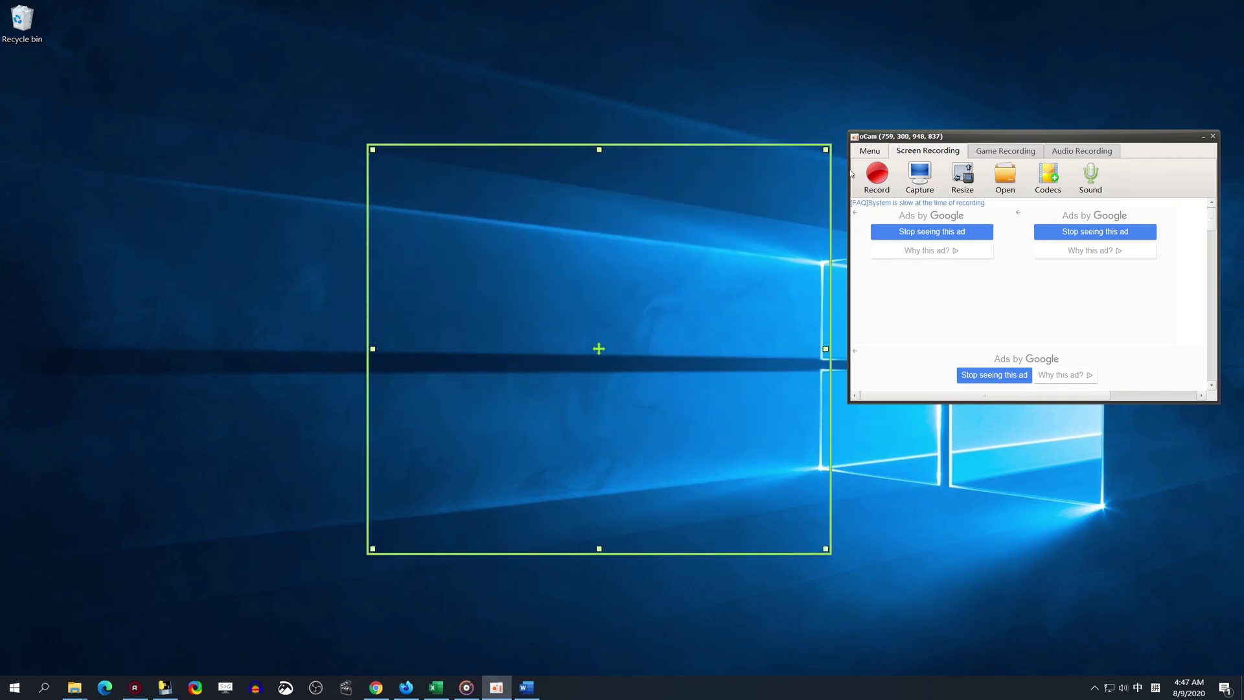
Step: Set the Record FPS to 60 in Options, leaving Quality on High
{"action": "left_click", "coordinate": [869, 150]}
{"action": "left_click", "coordinate": [863, 162]}
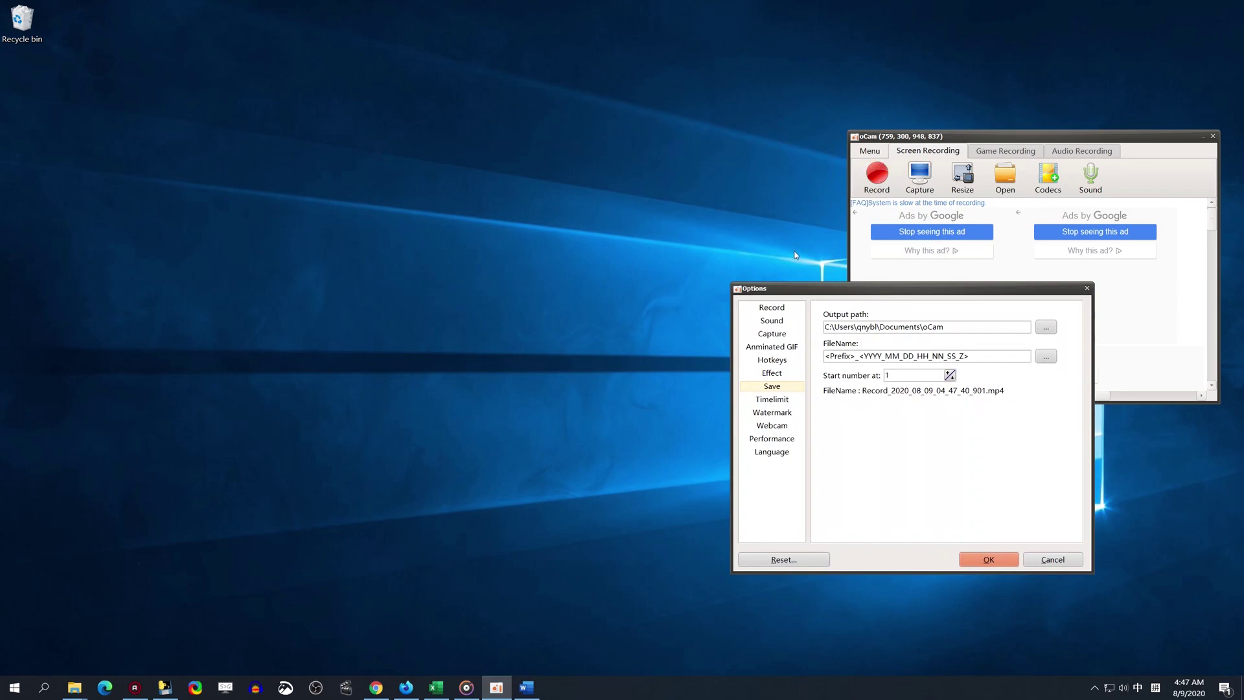
{"action": "left_click", "coordinate": [772, 307]}
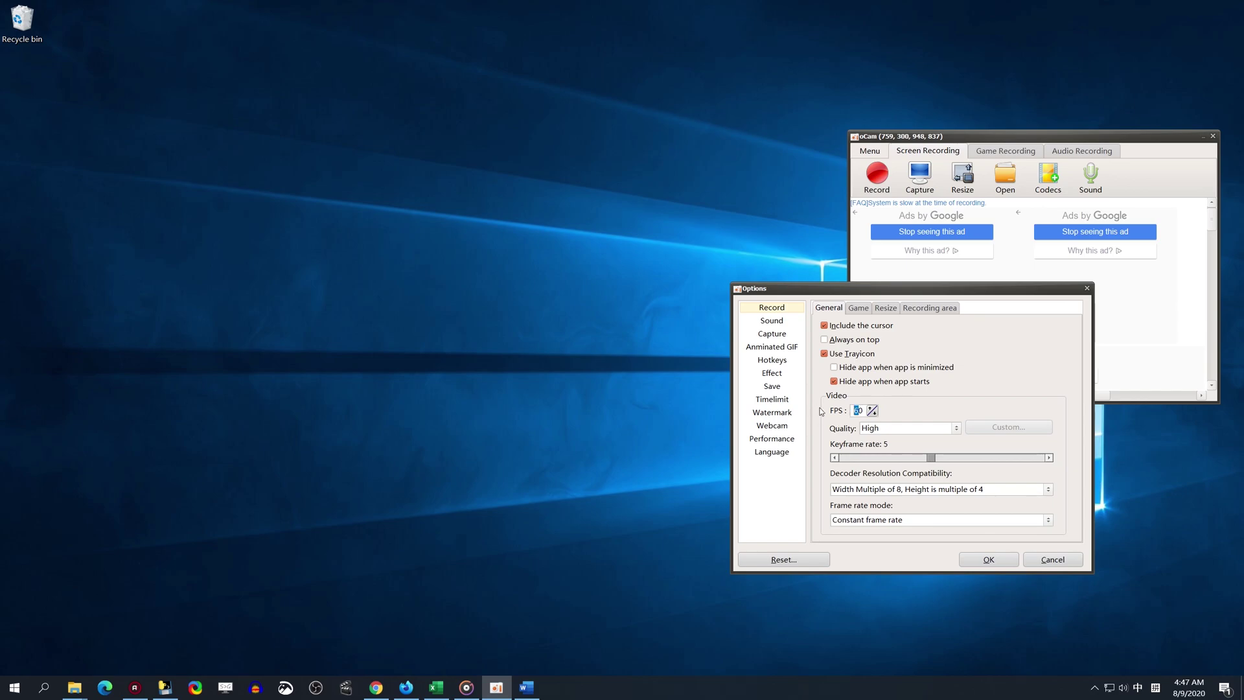
{"action": "double_click", "coordinate": [858, 409]}
{"action": "type", "text": "60"}
{"action": "left_click", "coordinate": [955, 429]}
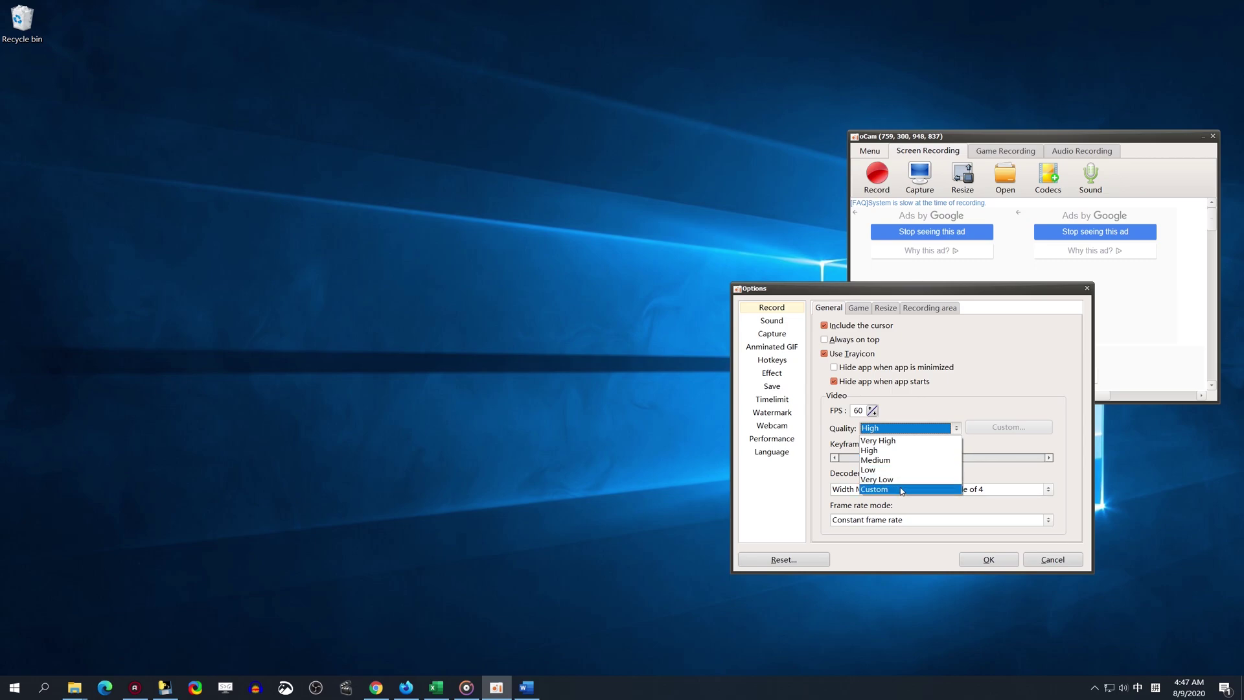
{"action": "left_click", "coordinate": [956, 394]}
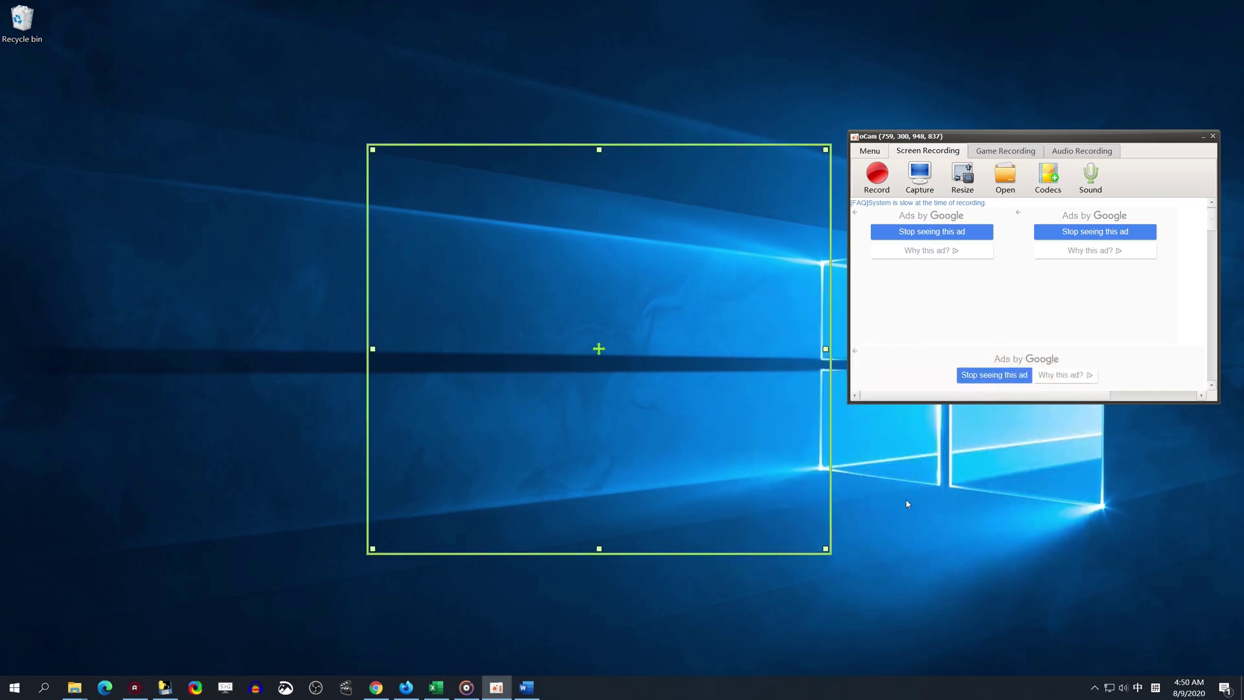
{"action": "left_click", "coordinate": [1056, 180]}
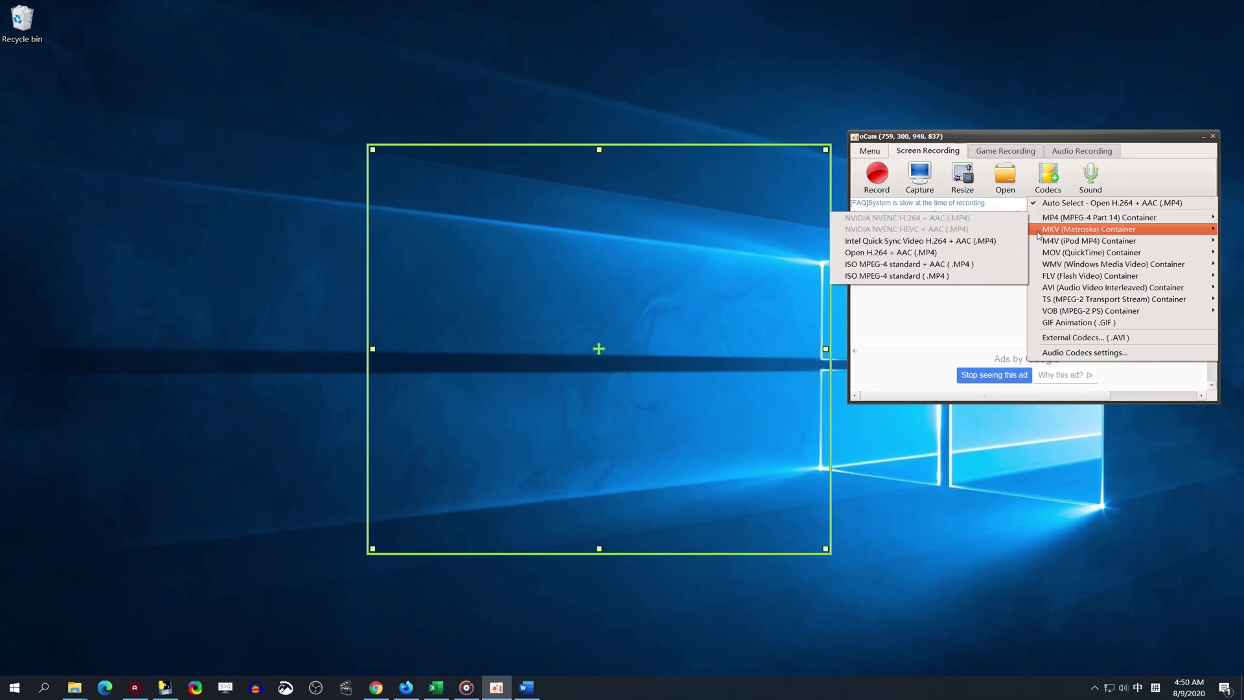
{"action": "mouse_move", "coordinate": [1035, 260]}
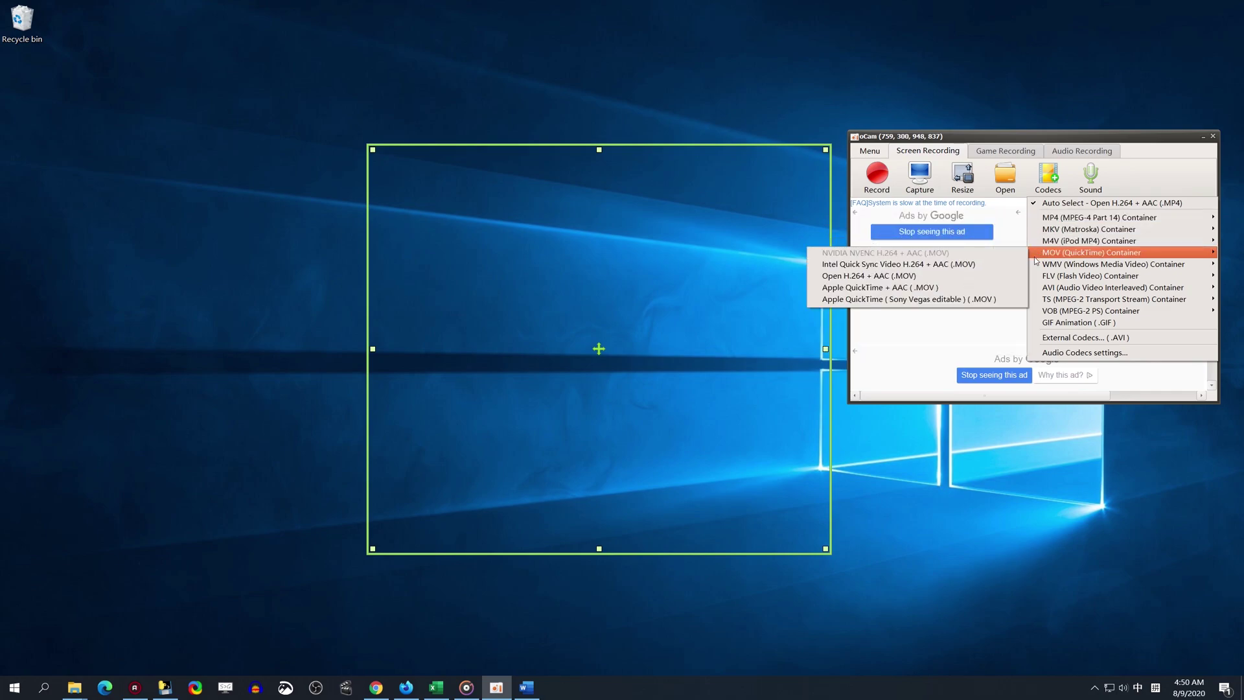
{"action": "mouse_move", "coordinate": [1036, 291]}
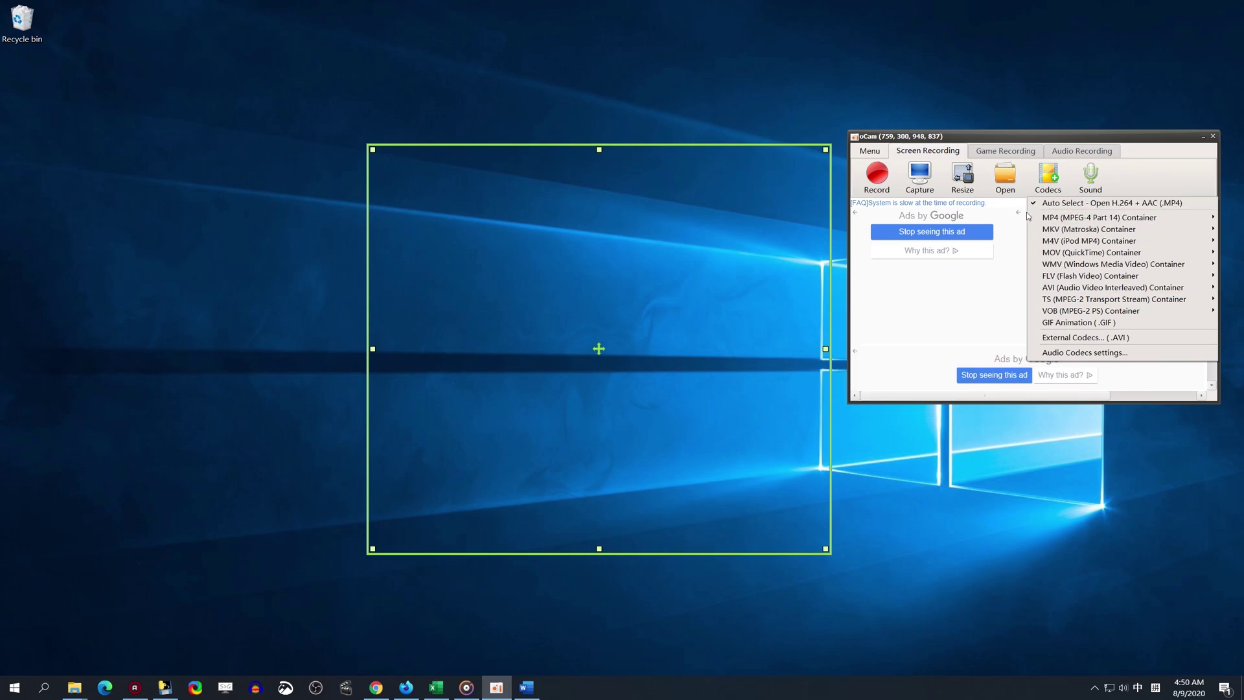
{"action": "mouse_move", "coordinate": [1030, 217]}
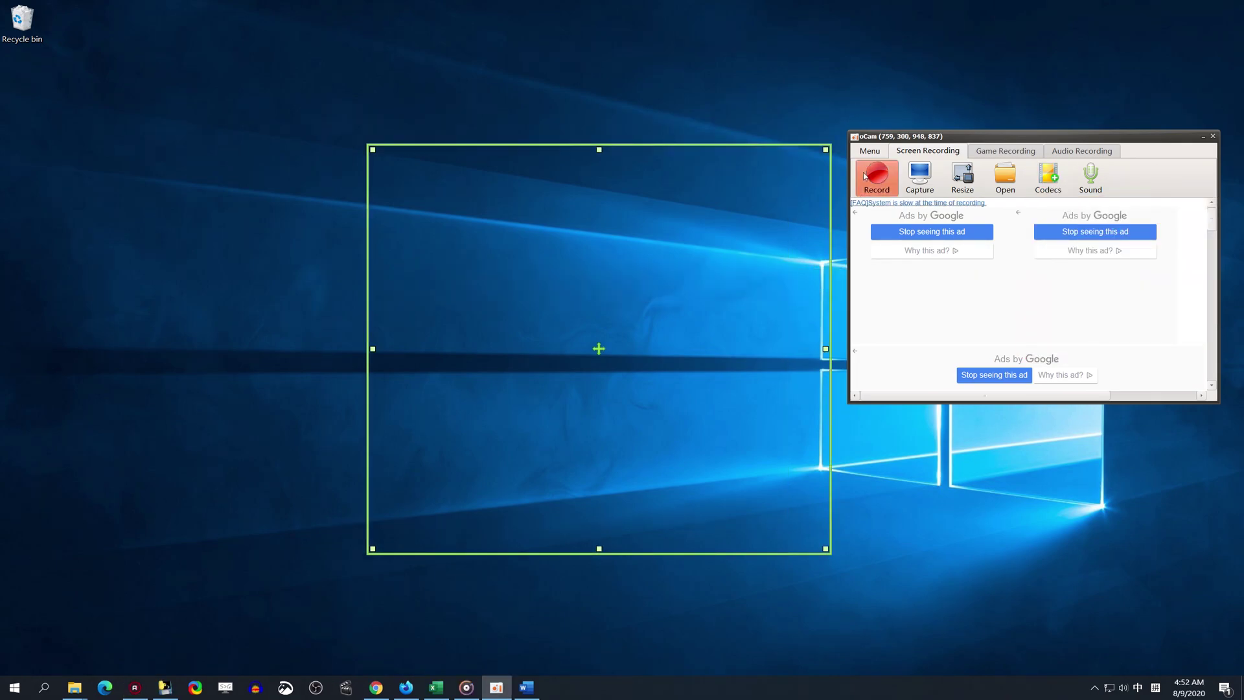
{"action": "left_click", "coordinate": [869, 150]}
{"action": "left_click", "coordinate": [870, 164]}
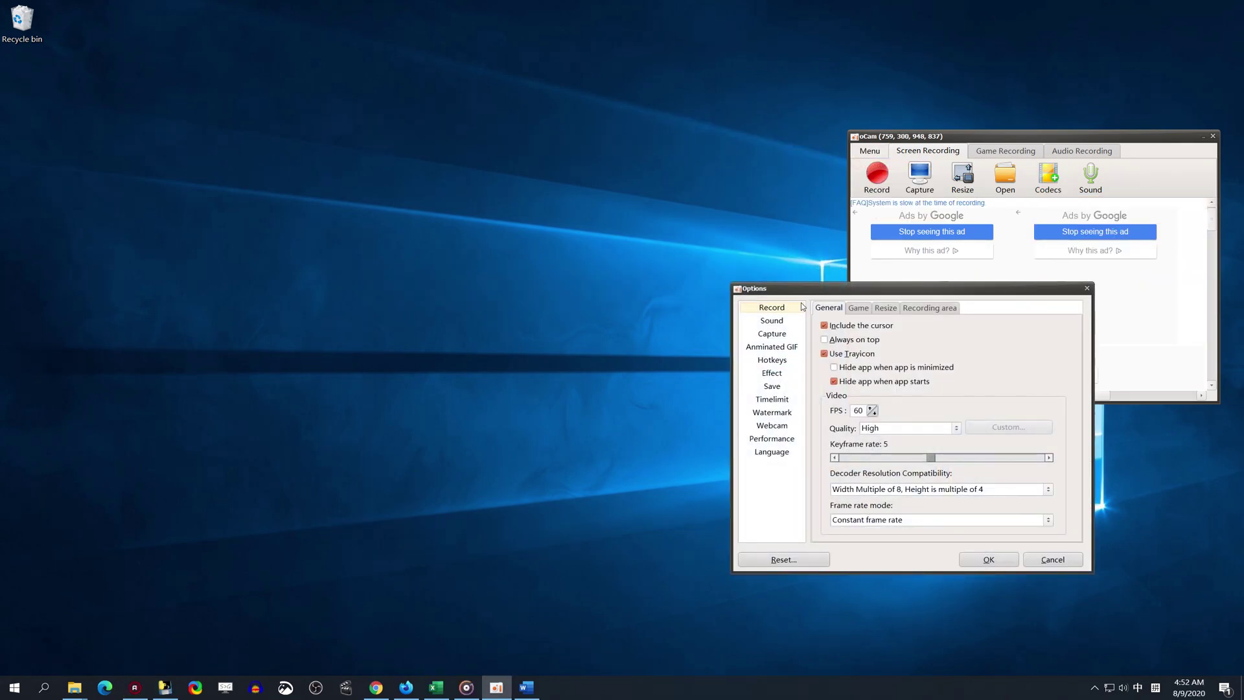
{"action": "left_click", "coordinate": [768, 373]}
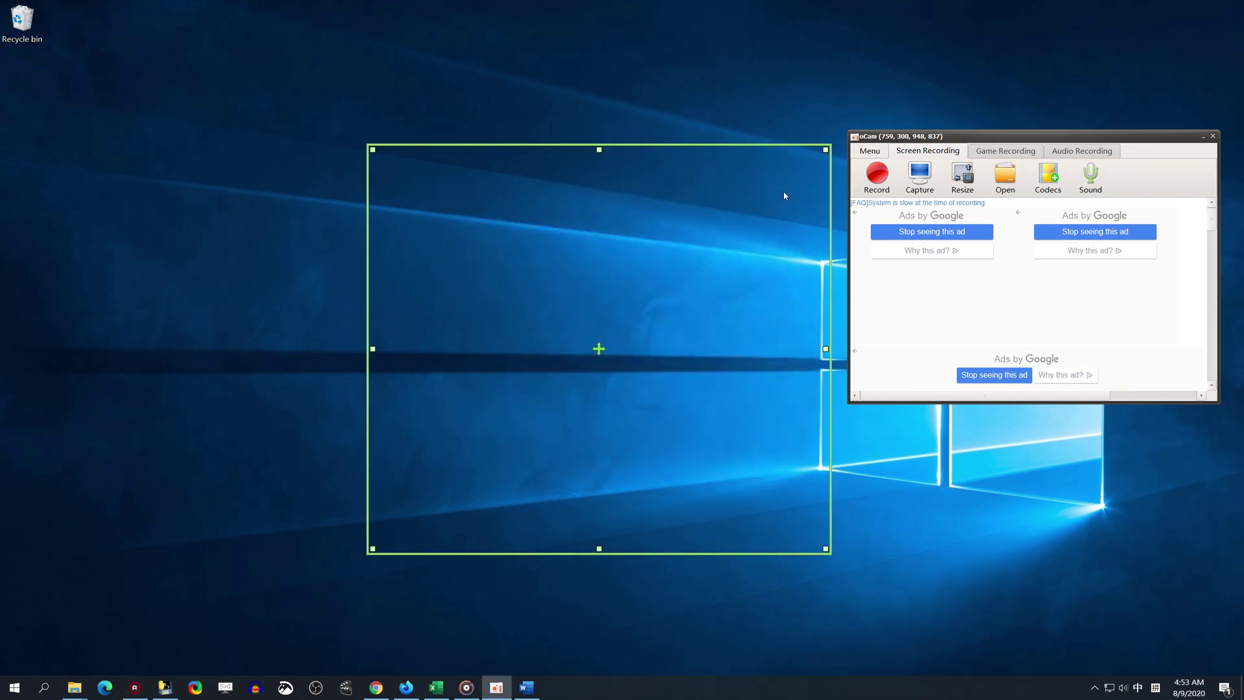
Step: Review the cursor effects: yellow highlight, red left-click rings, and blue right-click rings (size 60, width 5)
{"action": "left_click", "coordinate": [869, 151]}
{"action": "left_click", "coordinate": [862, 165]}
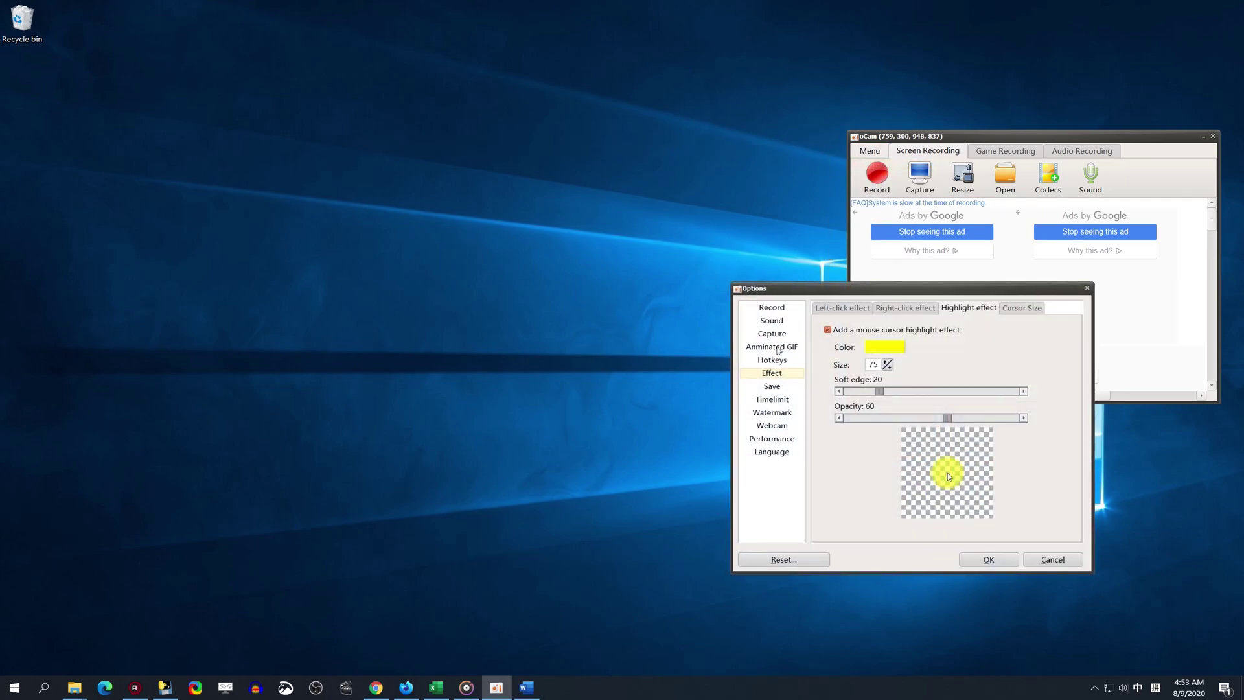
{"action": "left_click", "coordinate": [841, 309]}
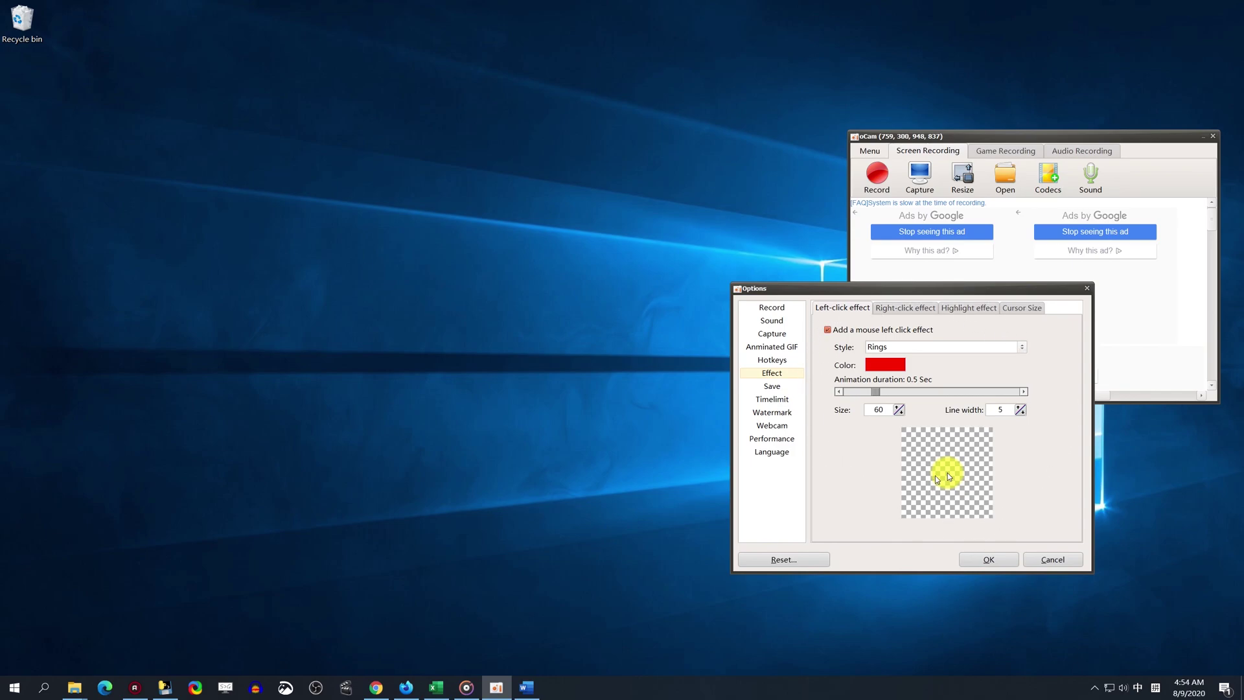
{"action": "left_click", "coordinate": [901, 307]}
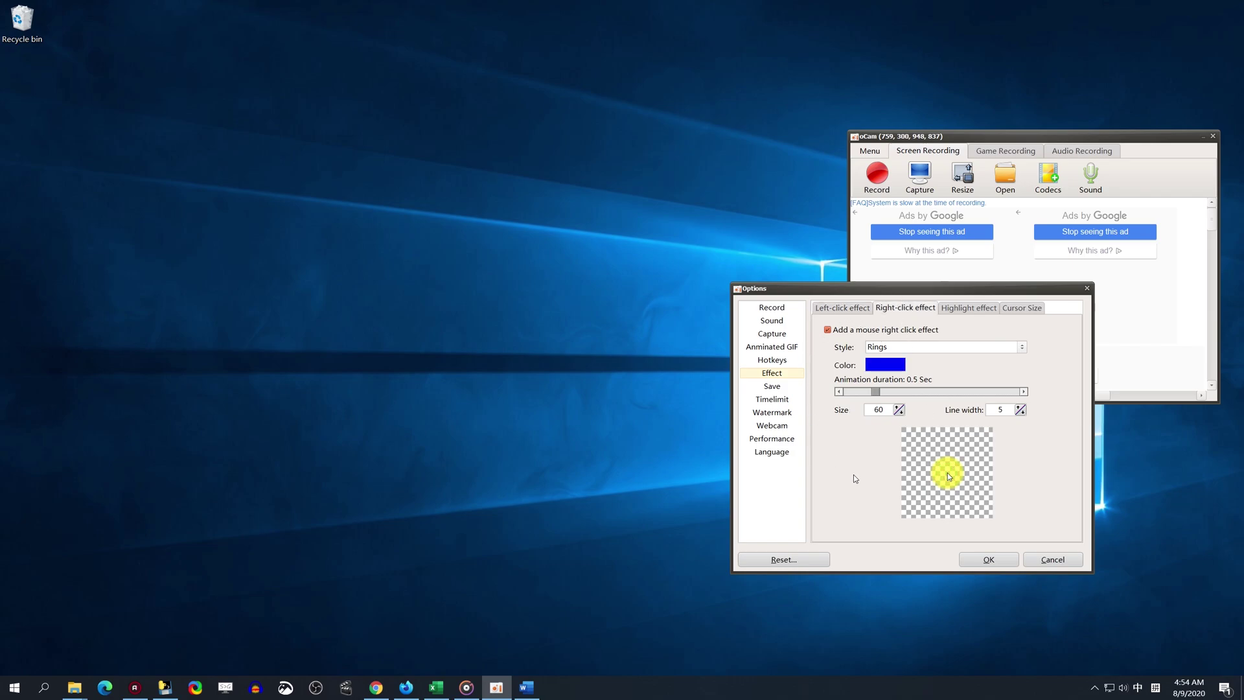